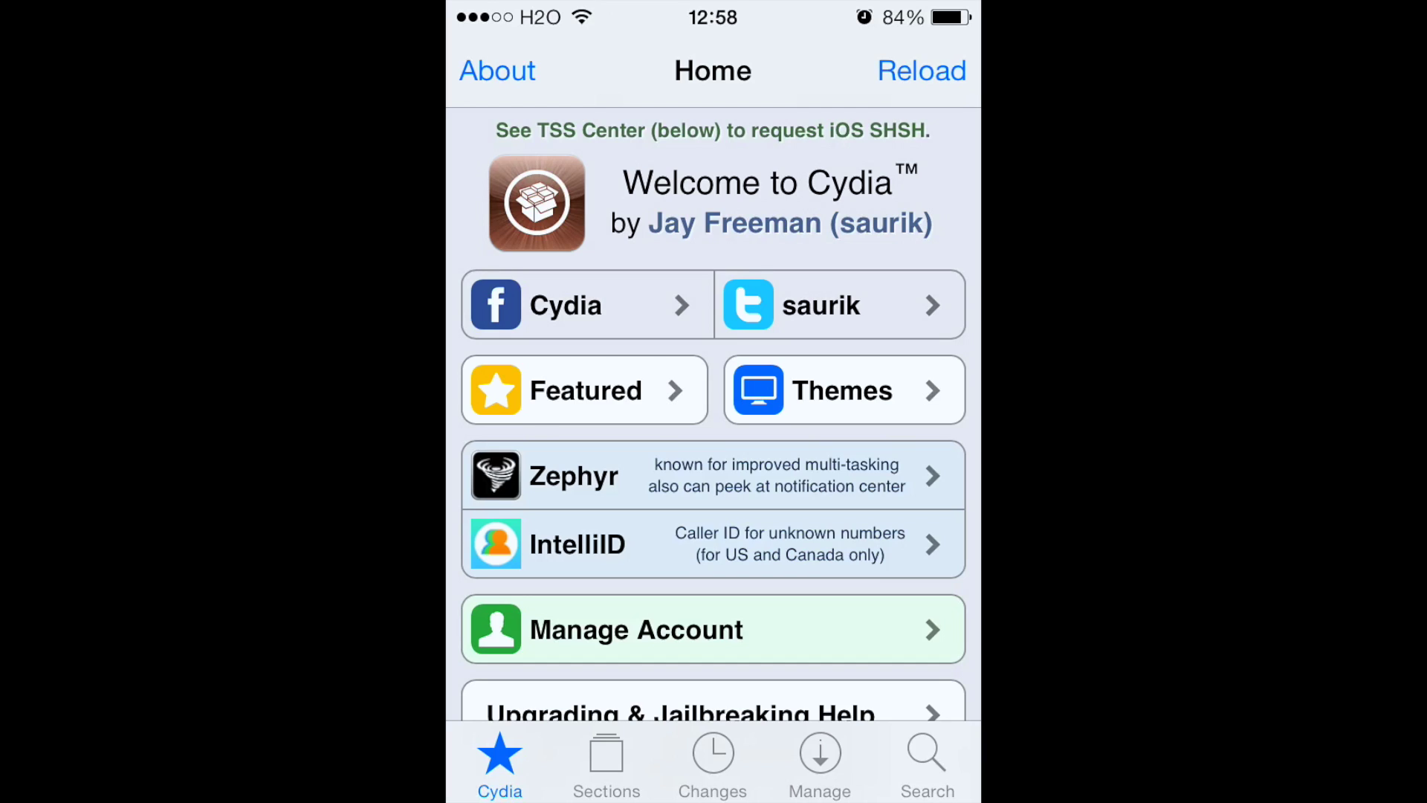
pyautogui.click(927, 764)
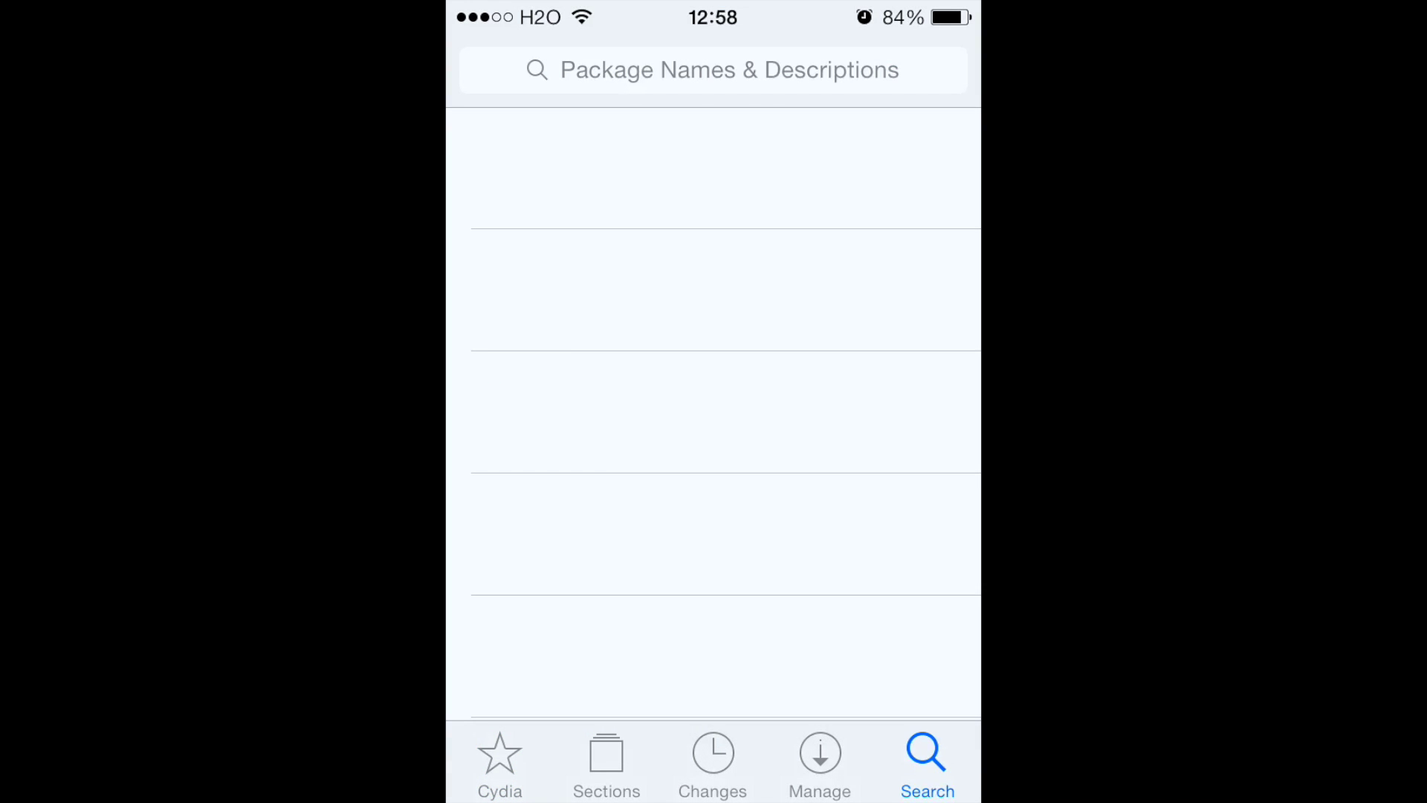
pyautogui.click(714, 69)
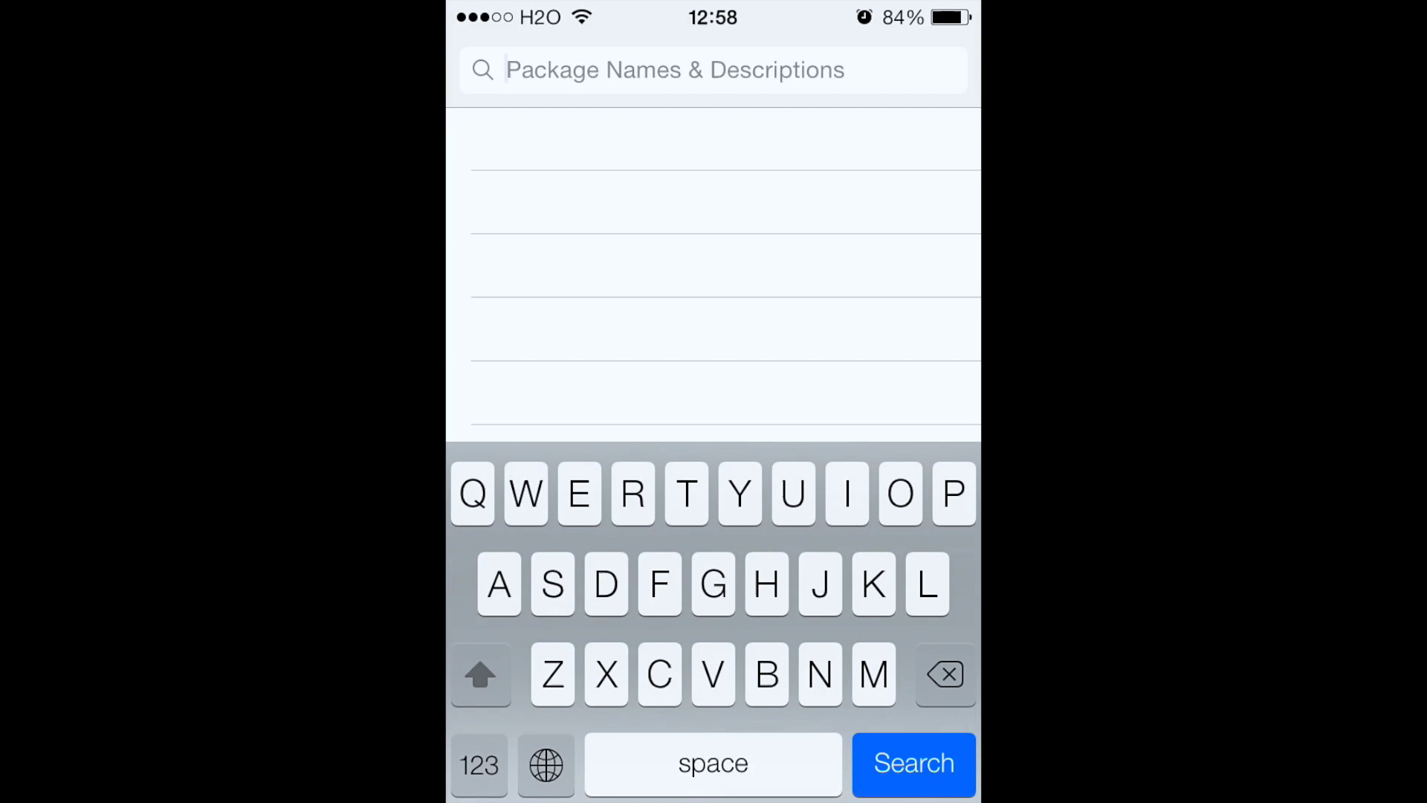
pyautogui.write('Ifile')
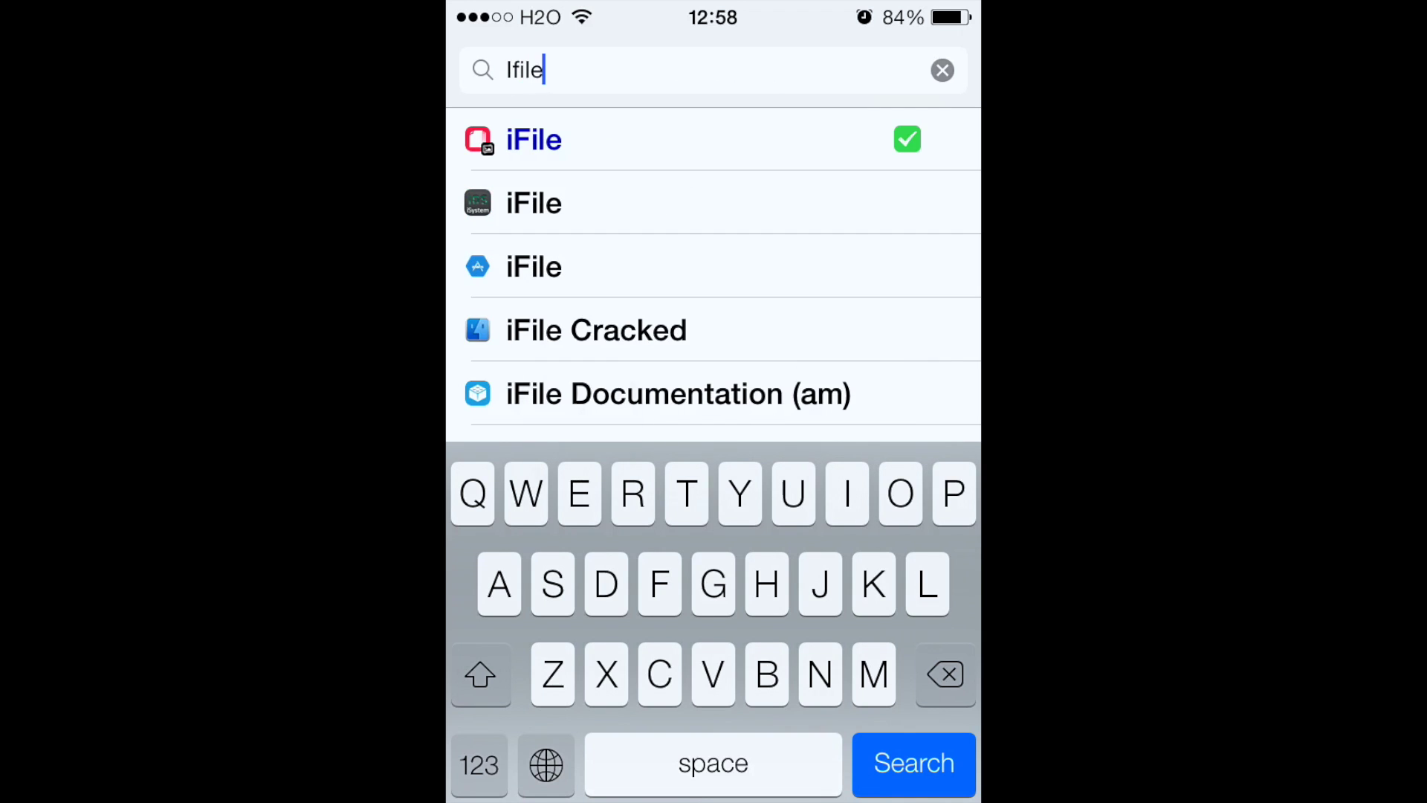
pyautogui.click(625, 139)
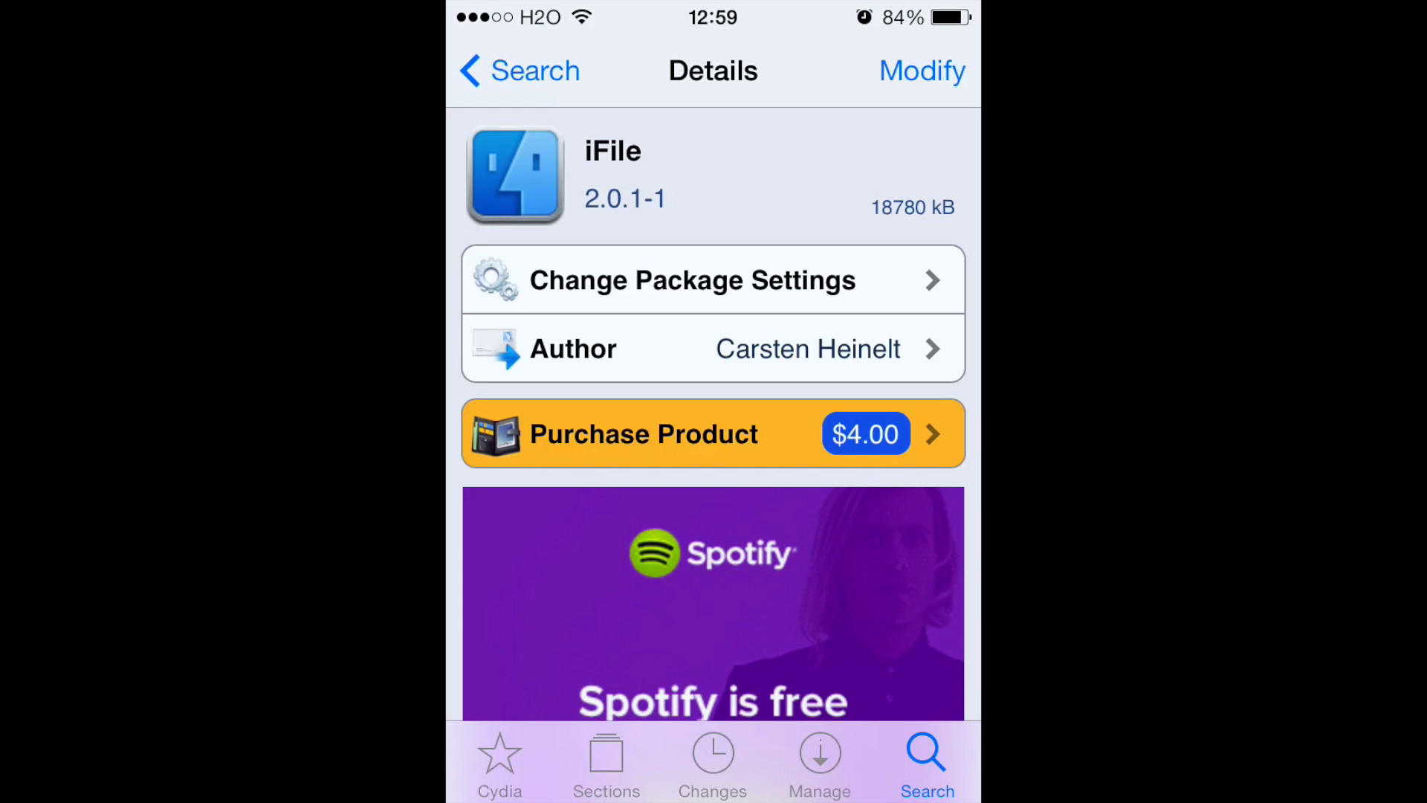
pyautogui.scroll(-3, 714, 446)
pyautogui.scroll(-2, 714, 446)
pyautogui.scroll(1, 714, 446)
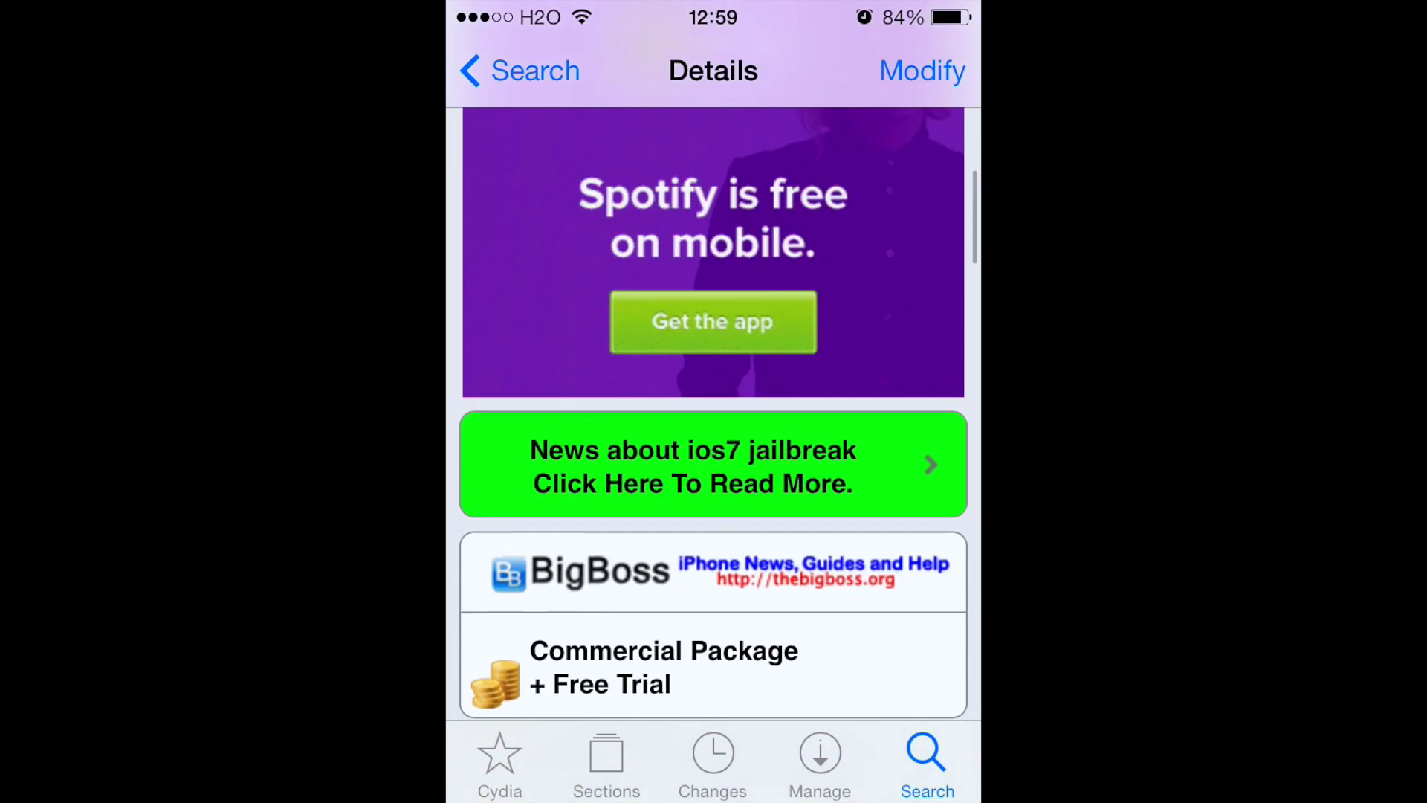
pyautogui.scroll(-2, 714, 446)
pyautogui.scroll(-3, 714, 446)
pyautogui.scroll(3, 714, 446)
pyautogui.scroll(3, 713, 445)
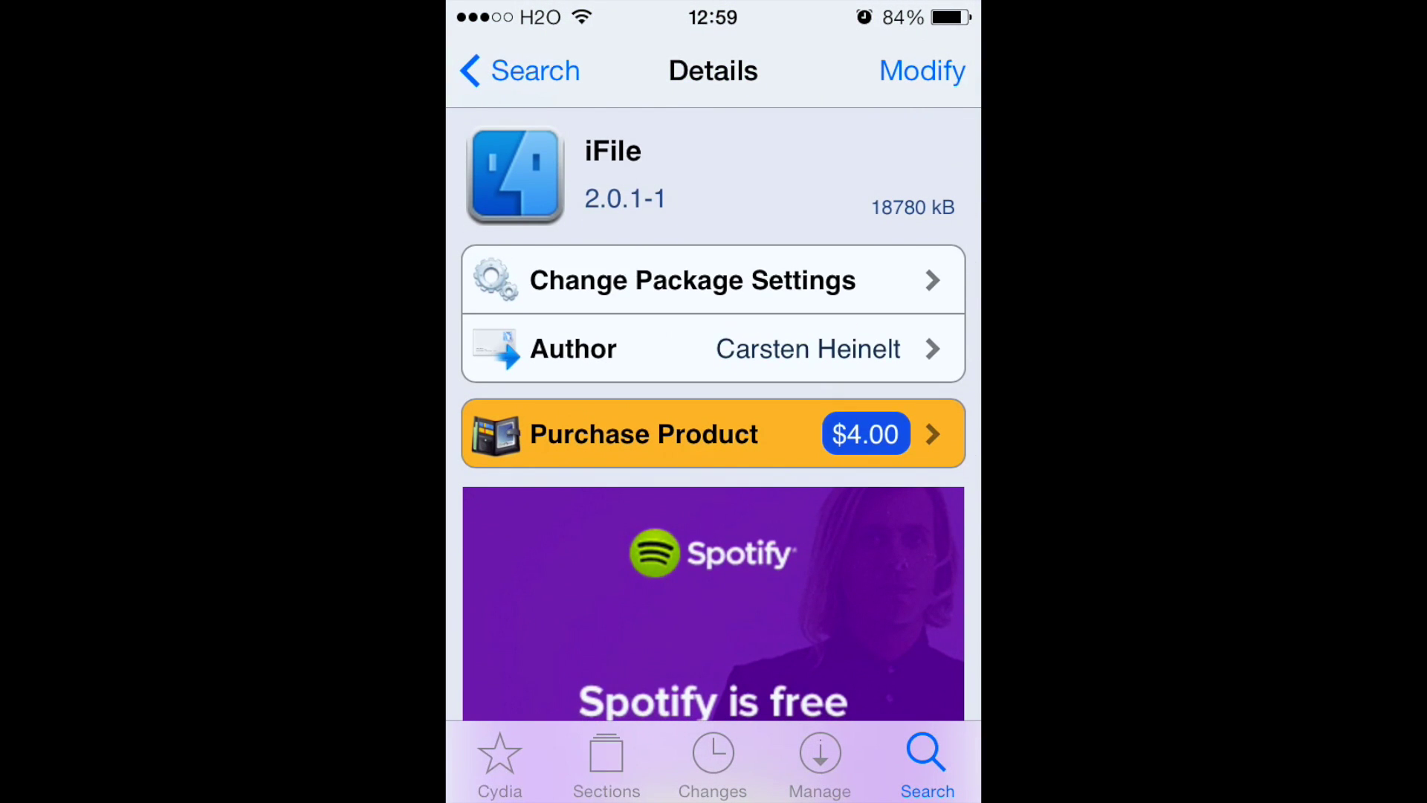
pyautogui.click(922, 70)
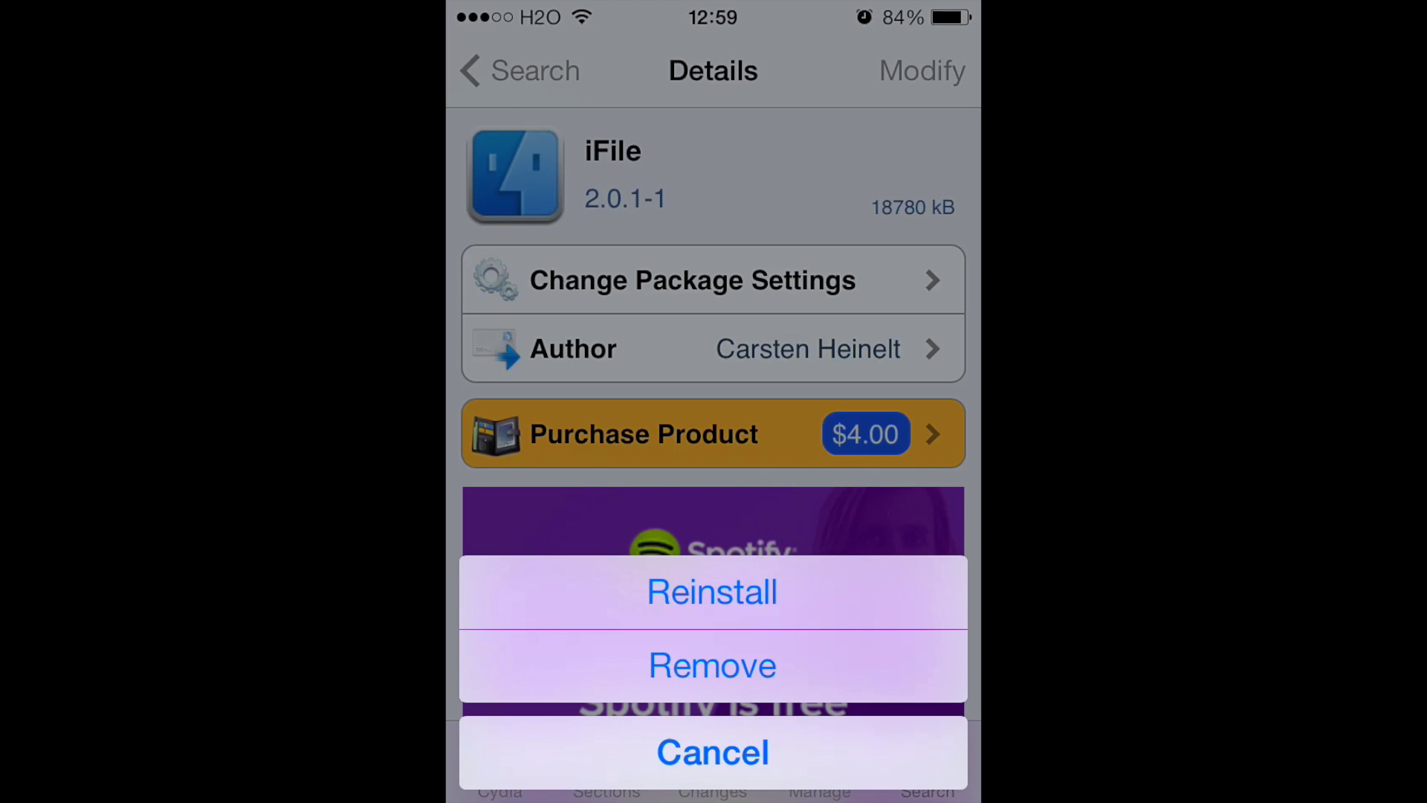
pyautogui.click(713, 752)
pyautogui.click(518, 70)
pyautogui.click(669, 70)
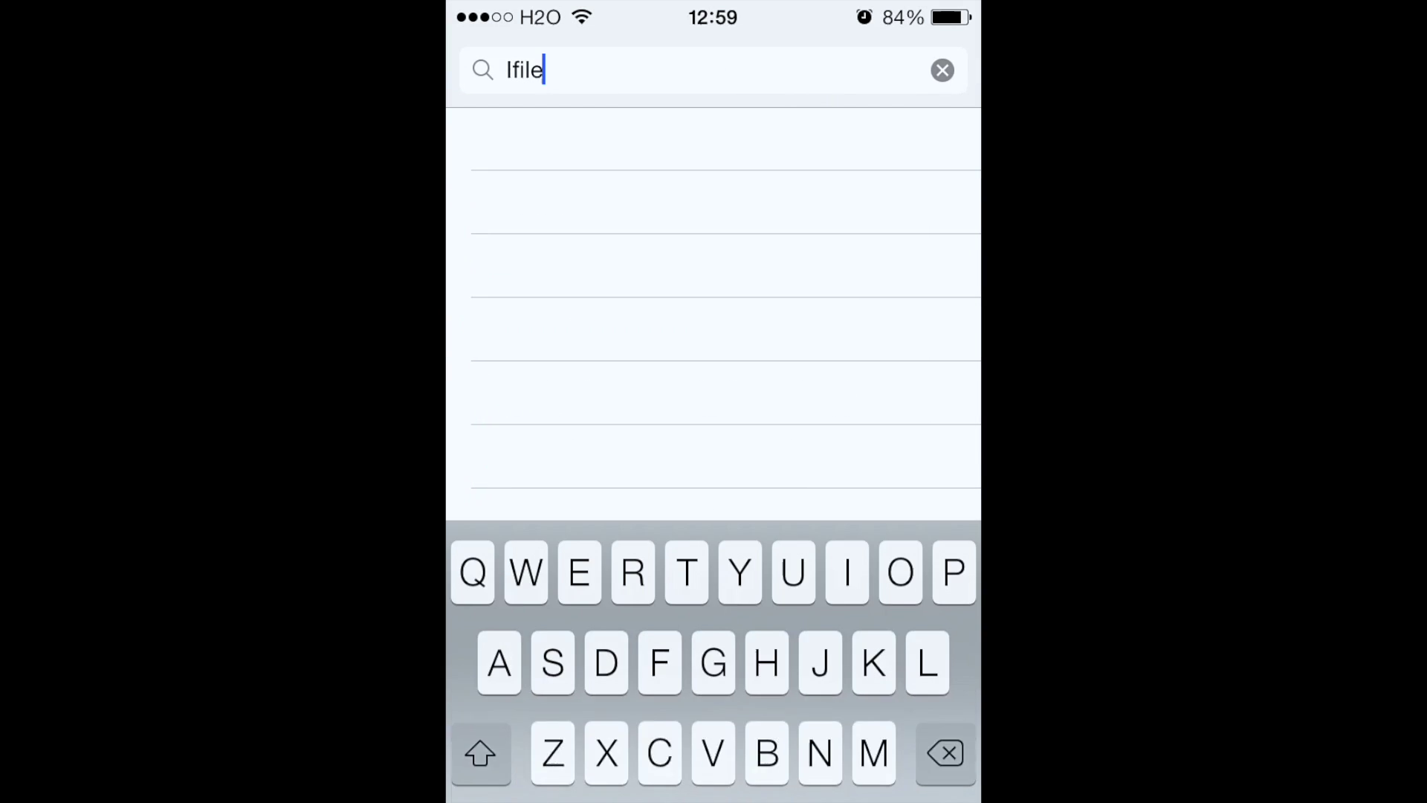
pyautogui.click(942, 69)
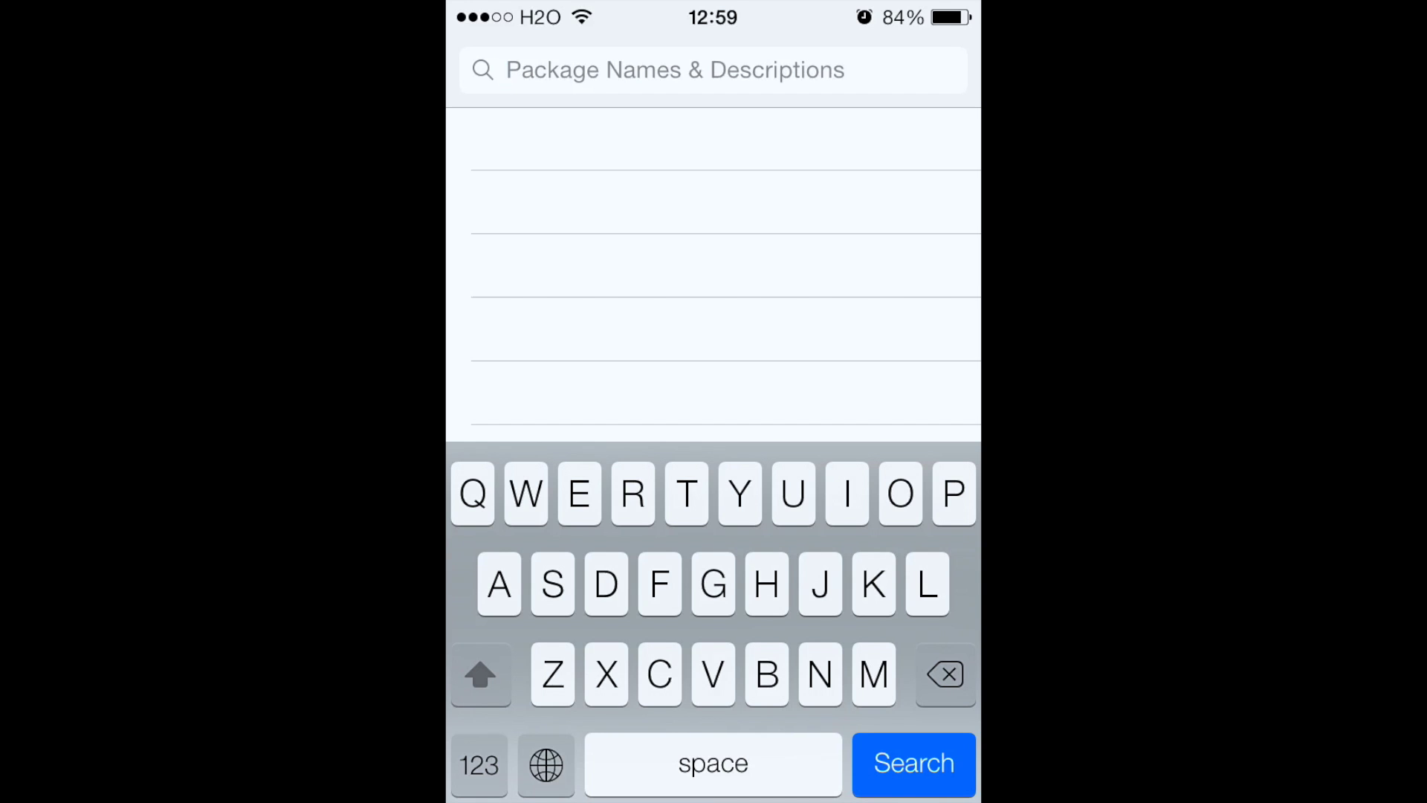
pyautogui.write('Safa')
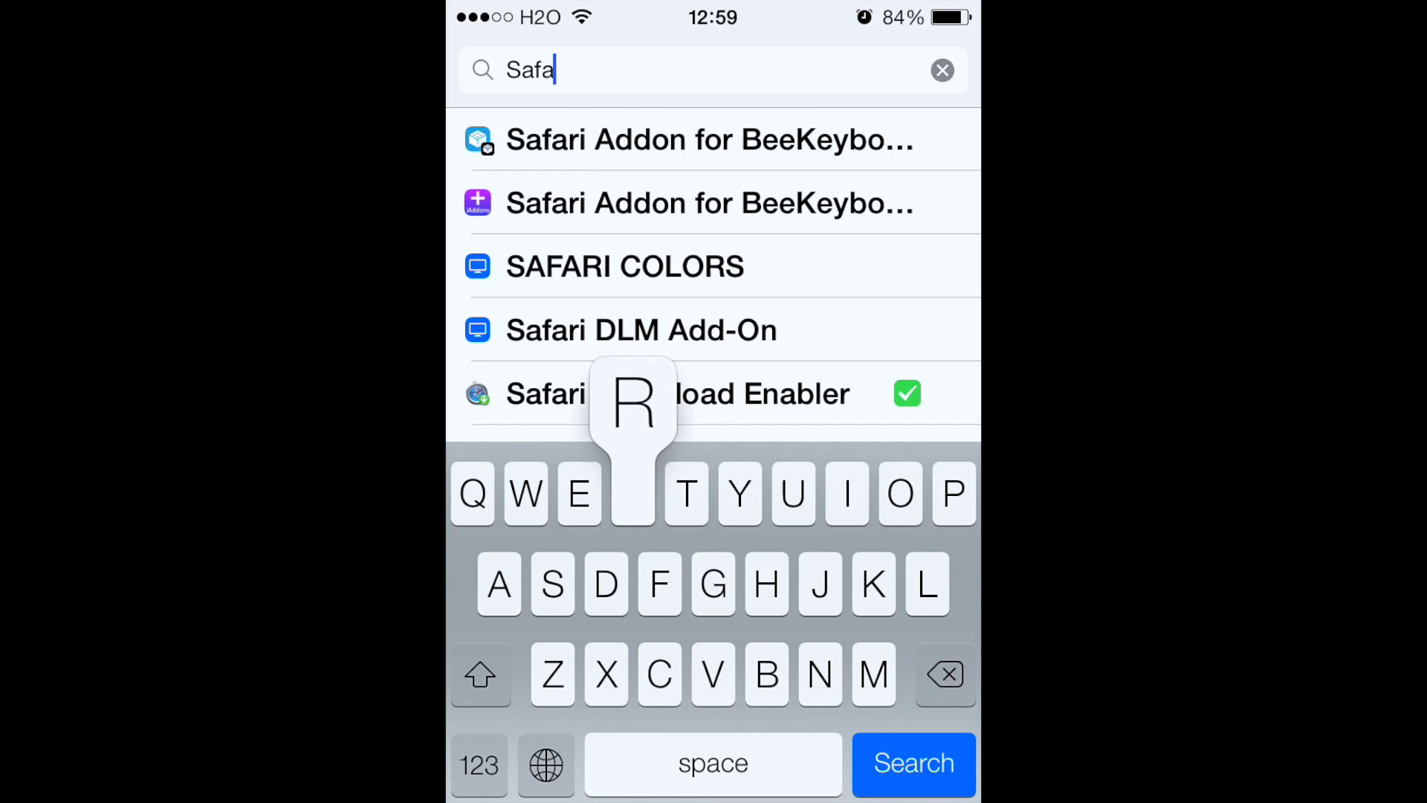
pyautogui.write('ri')
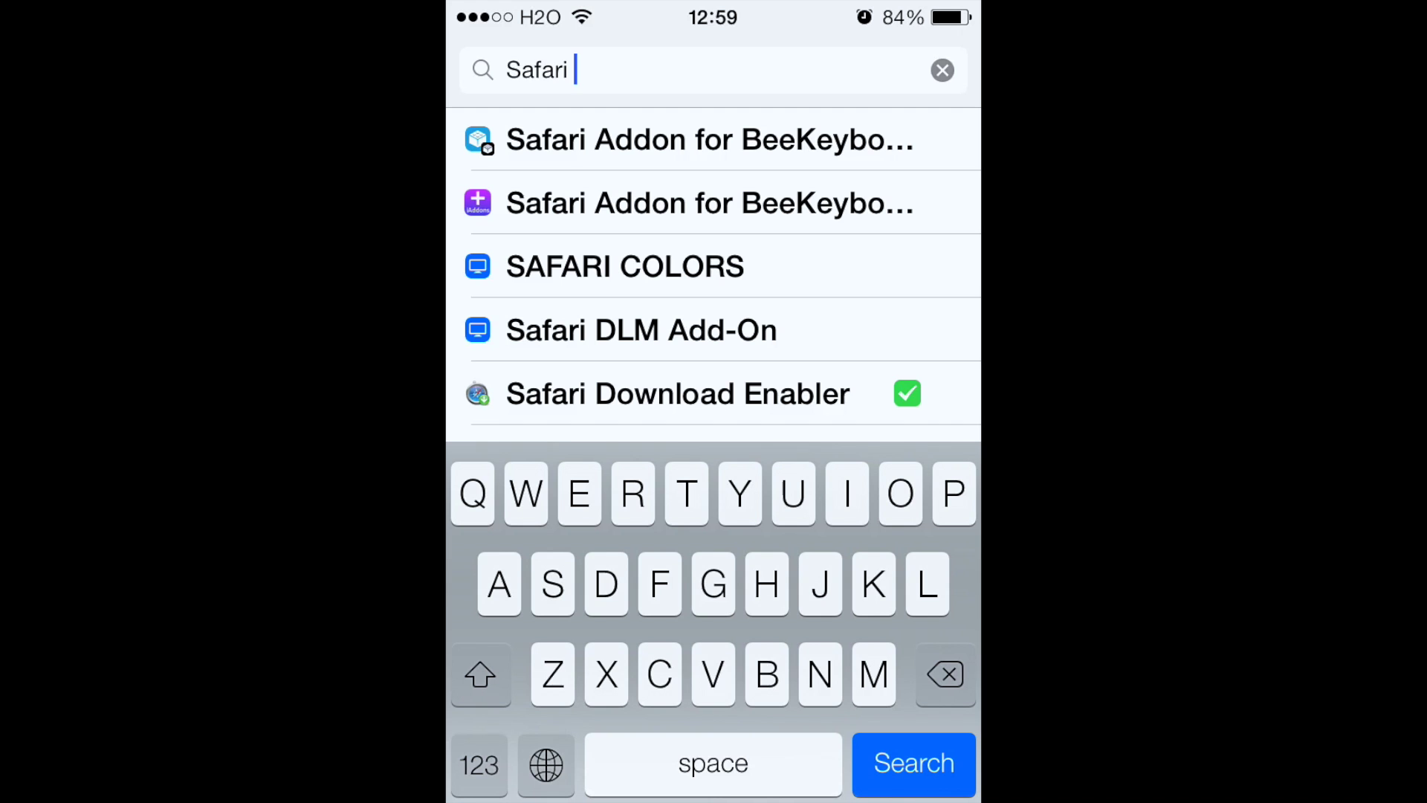
# Step: View the Safari Download Enabler 3.1-3 details, cancel its Modify options, and leave Cydia
pyautogui.click(678, 394)
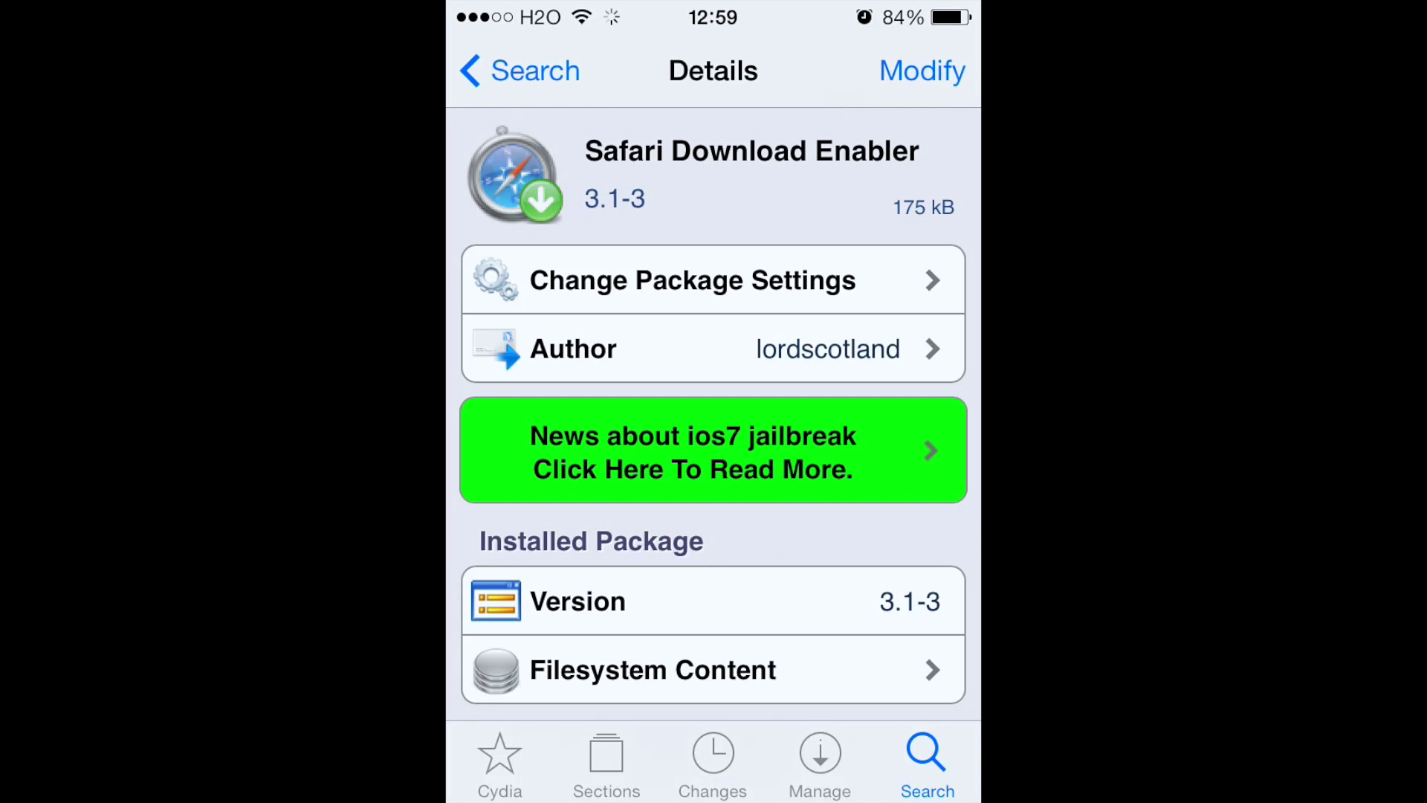
pyautogui.scroll(-4, 713, 412)
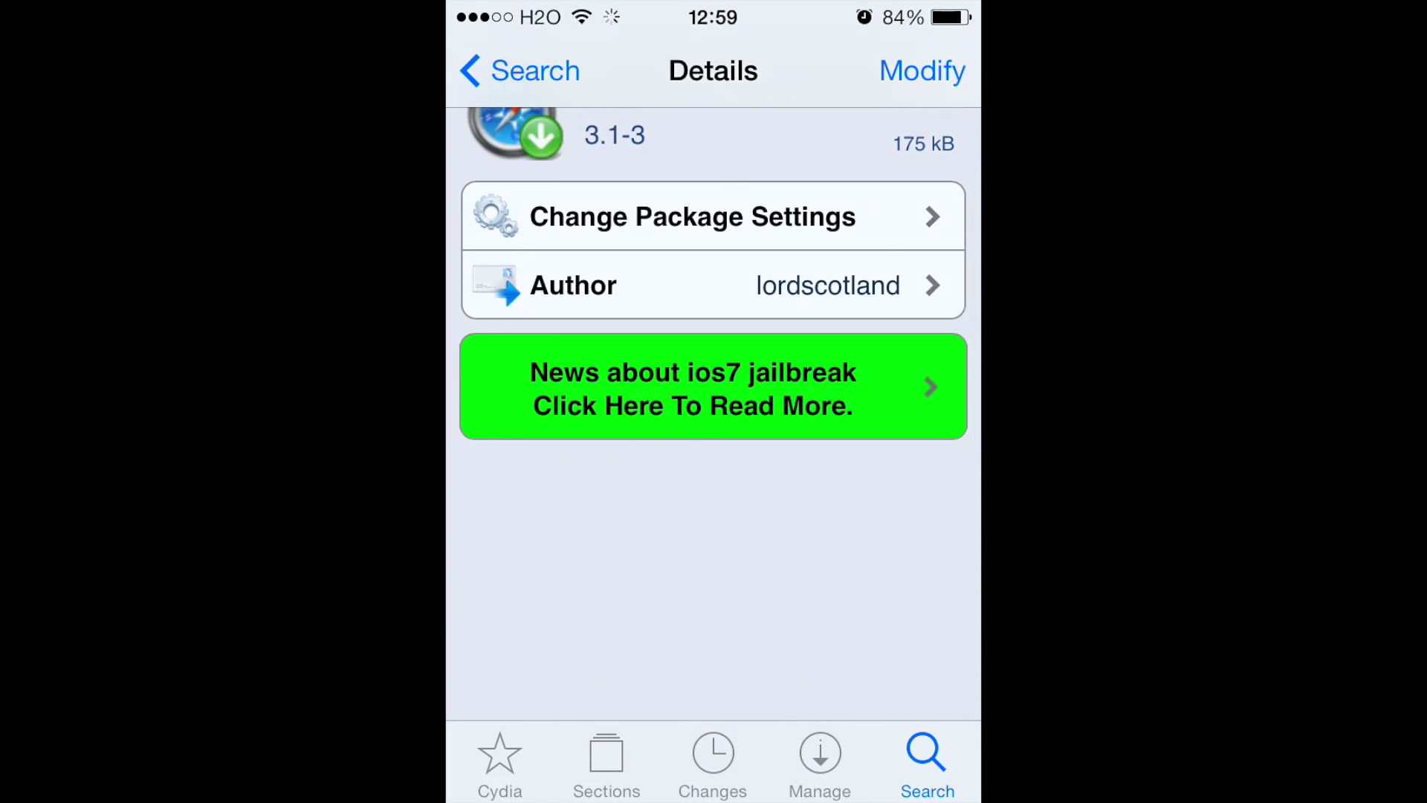
pyautogui.scroll(-5, 714, 446)
pyautogui.scroll(-3, 714, 446)
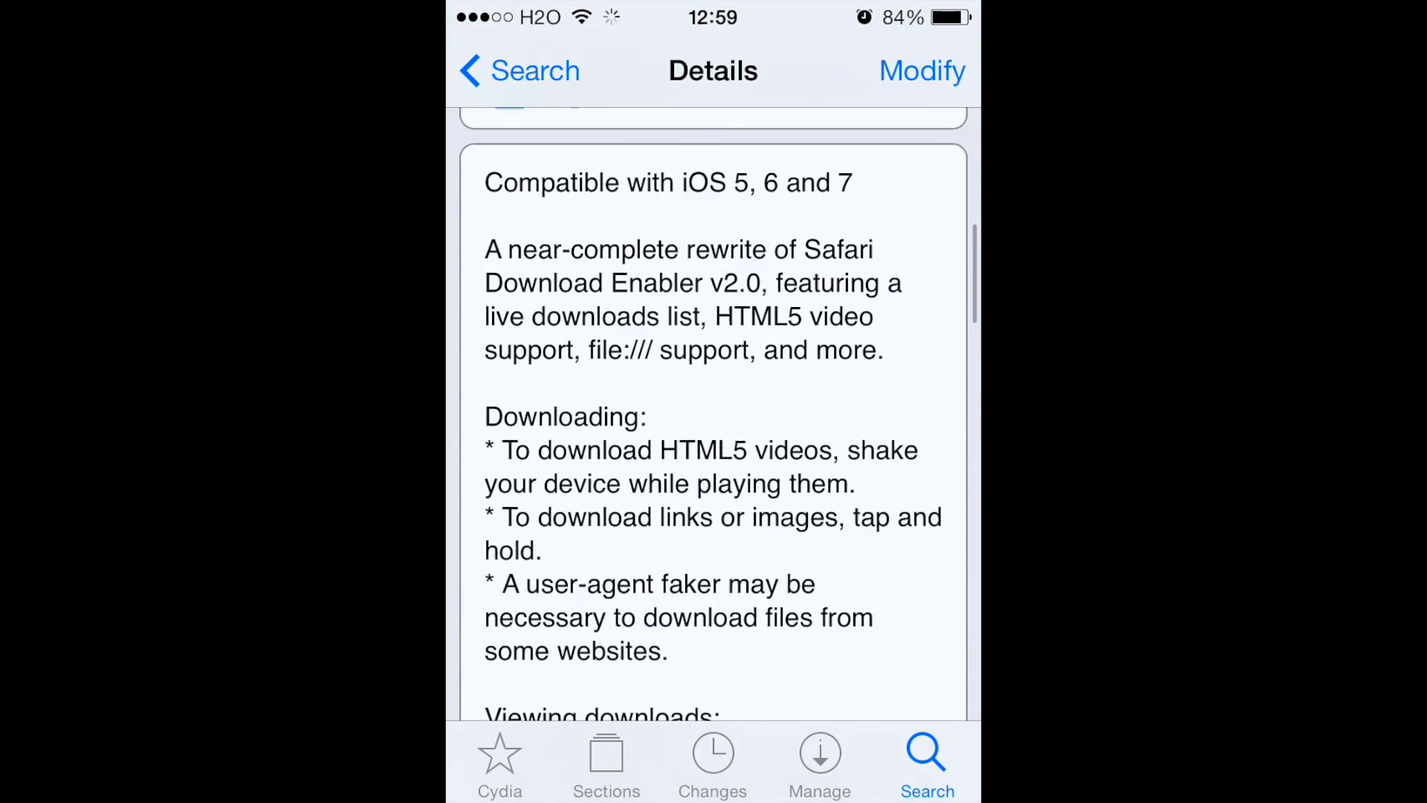
pyautogui.scroll(2, 714, 447)
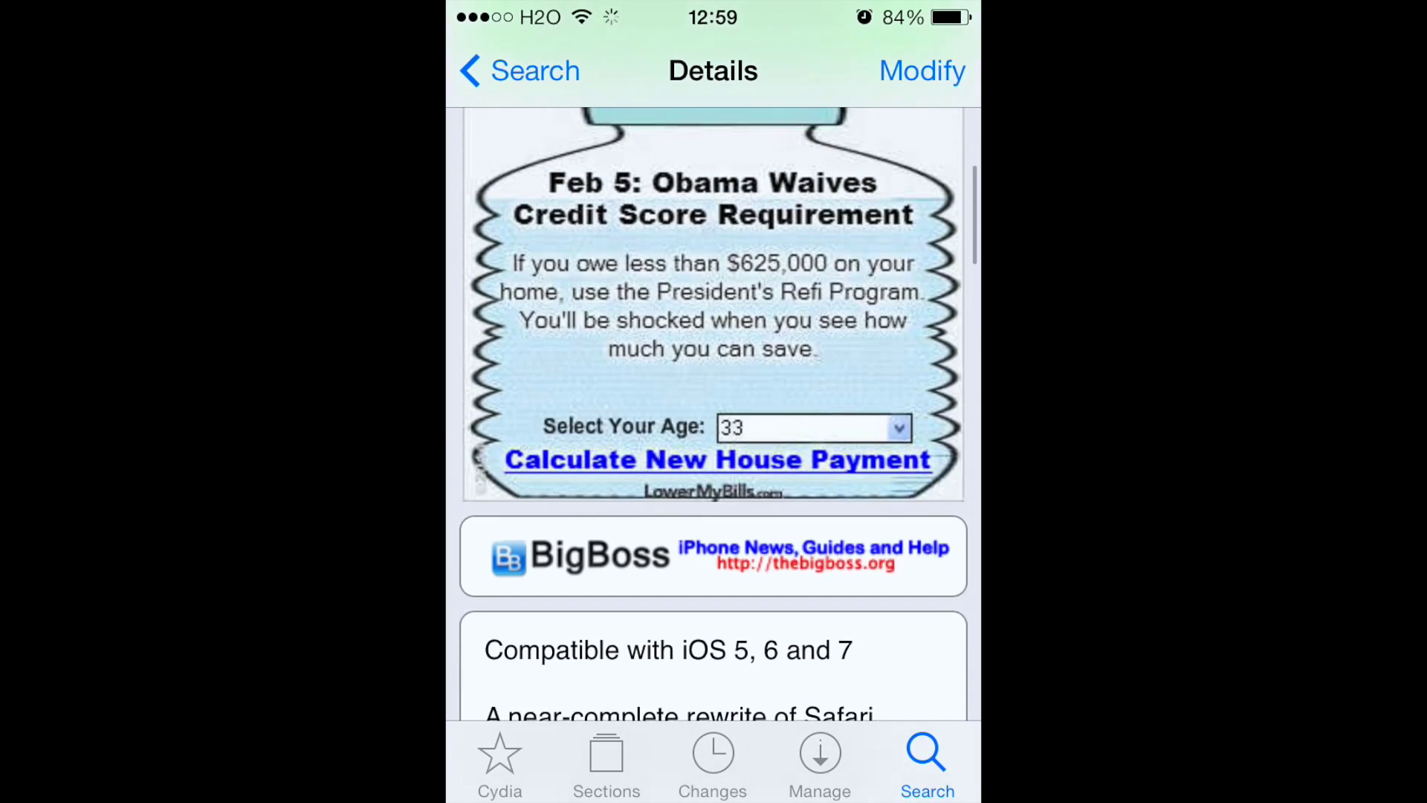
pyautogui.scroll(3, 713, 446)
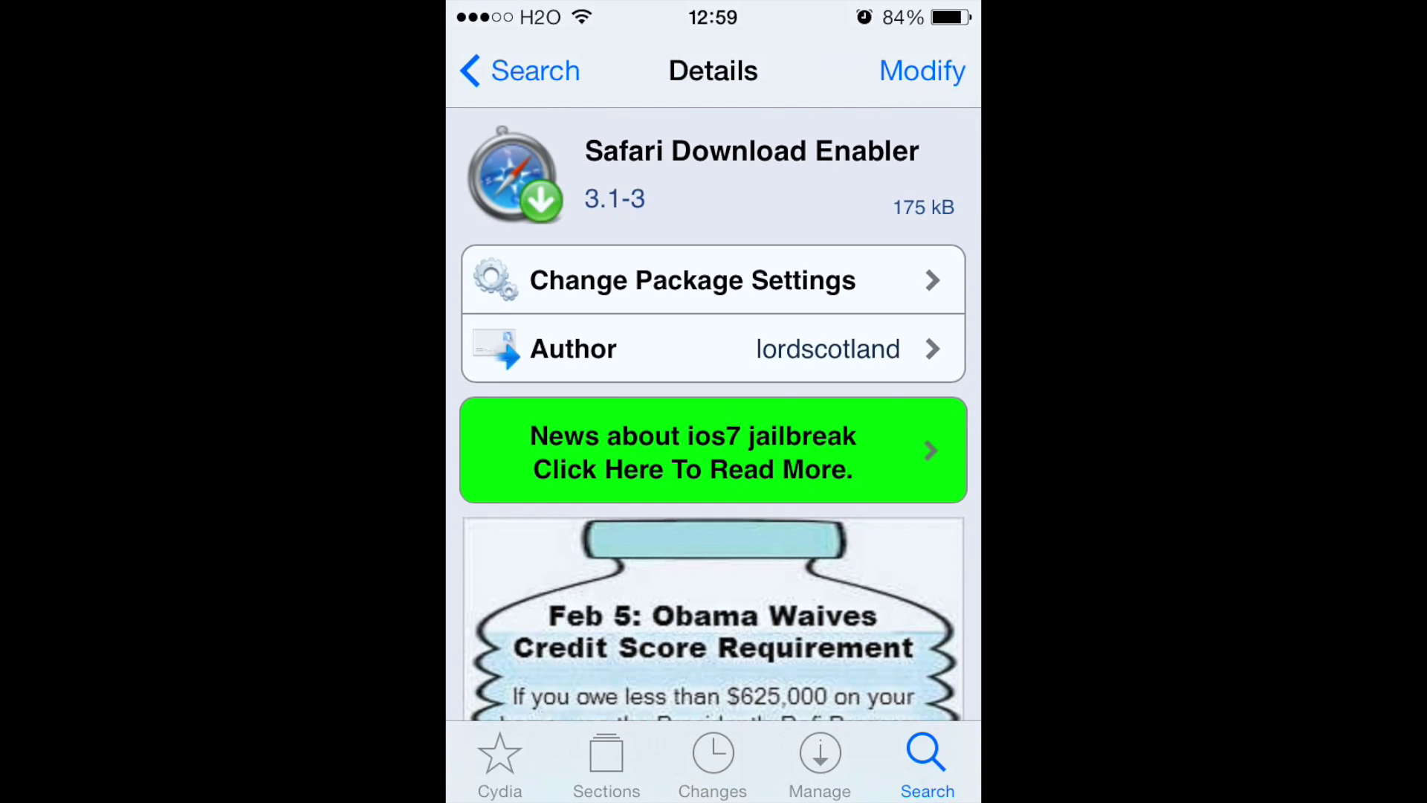
pyautogui.click(923, 69)
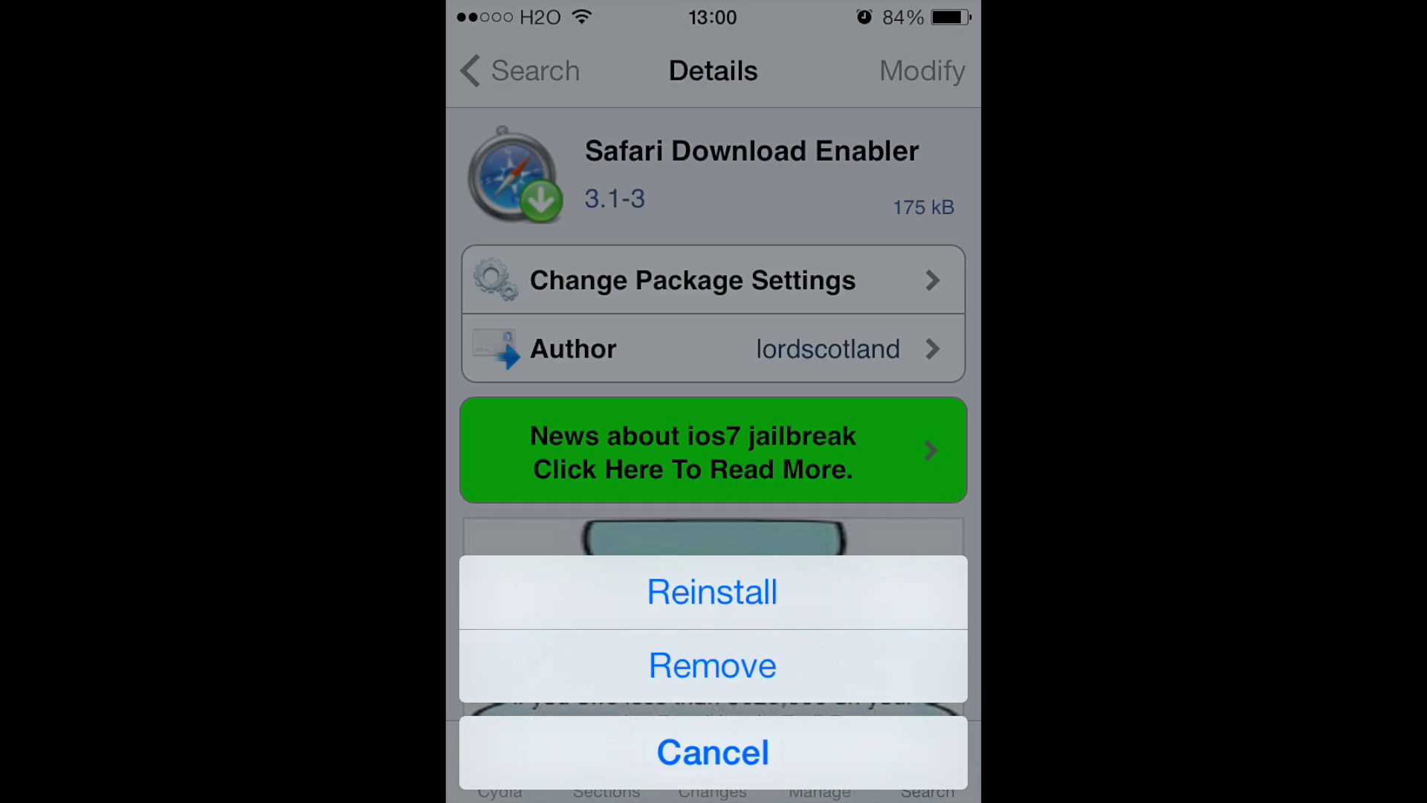
pyautogui.click(713, 753)
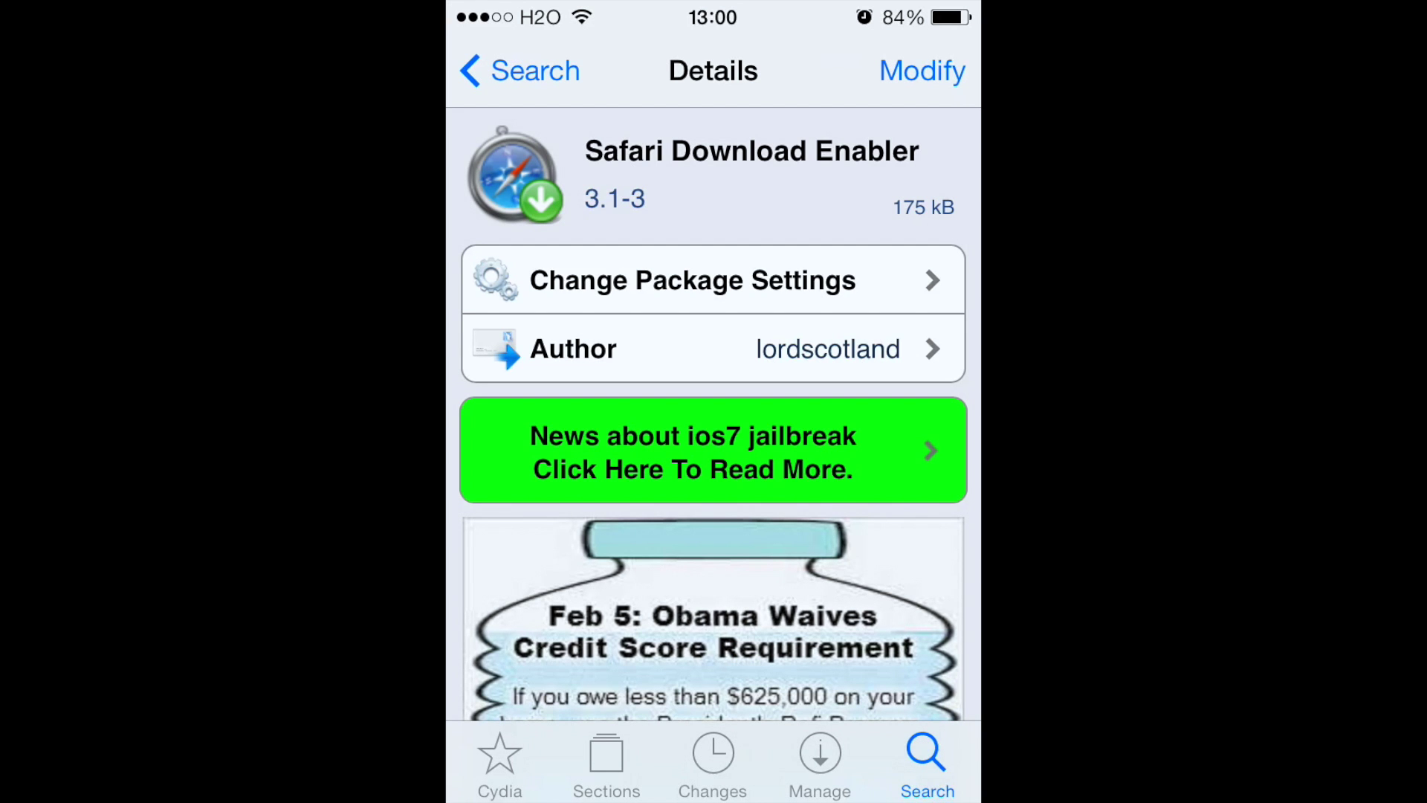
pyautogui.press('super')
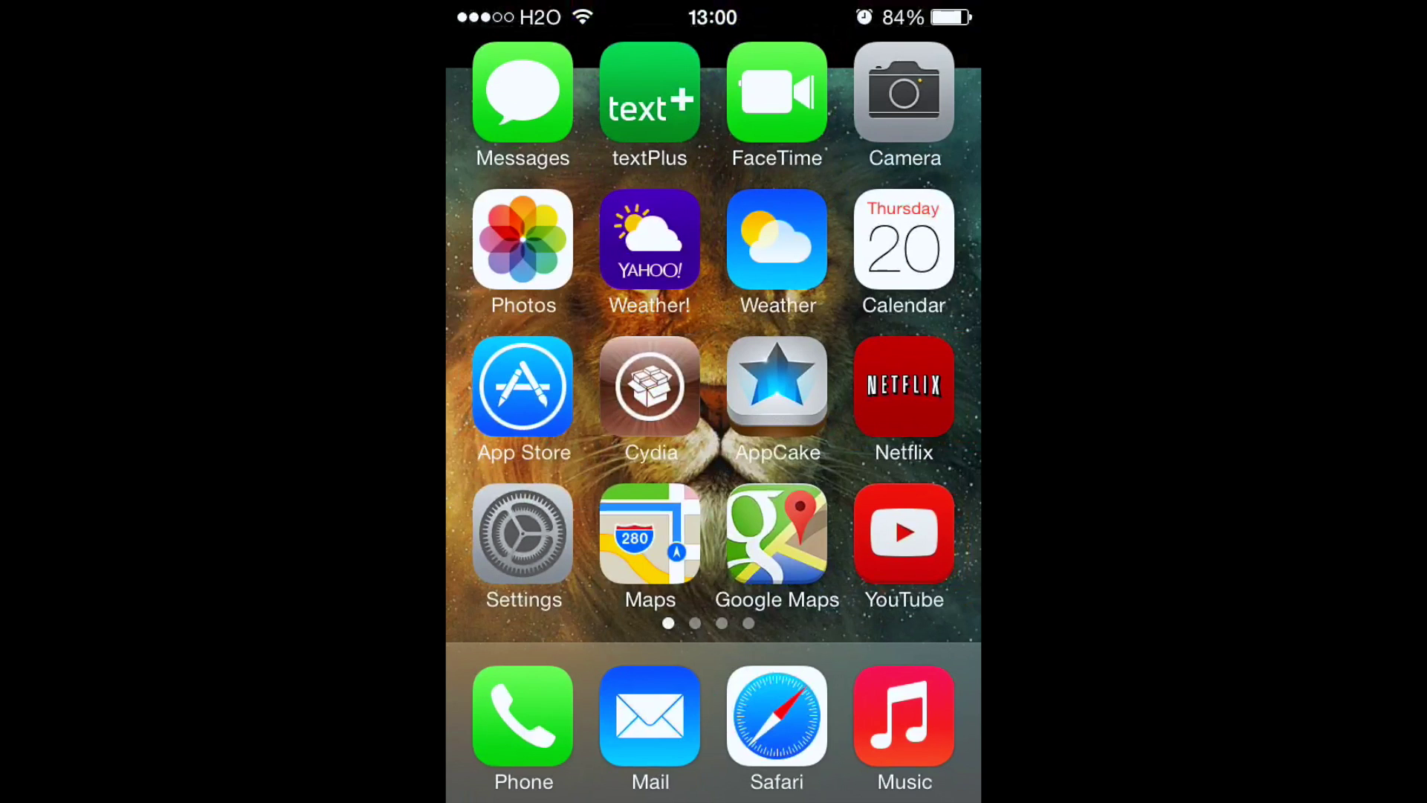
pyautogui.click(780, 712)
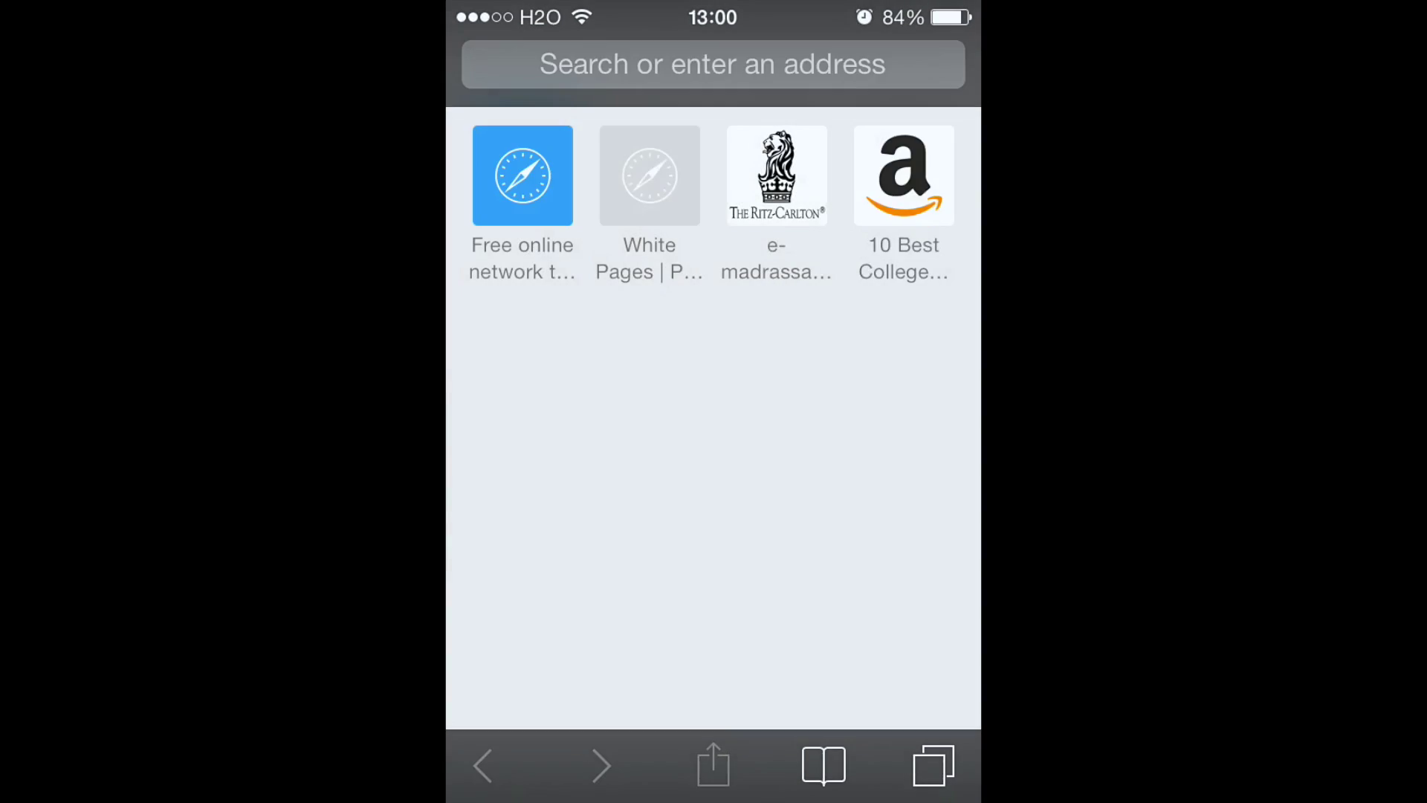
pyautogui.click(860, 56)
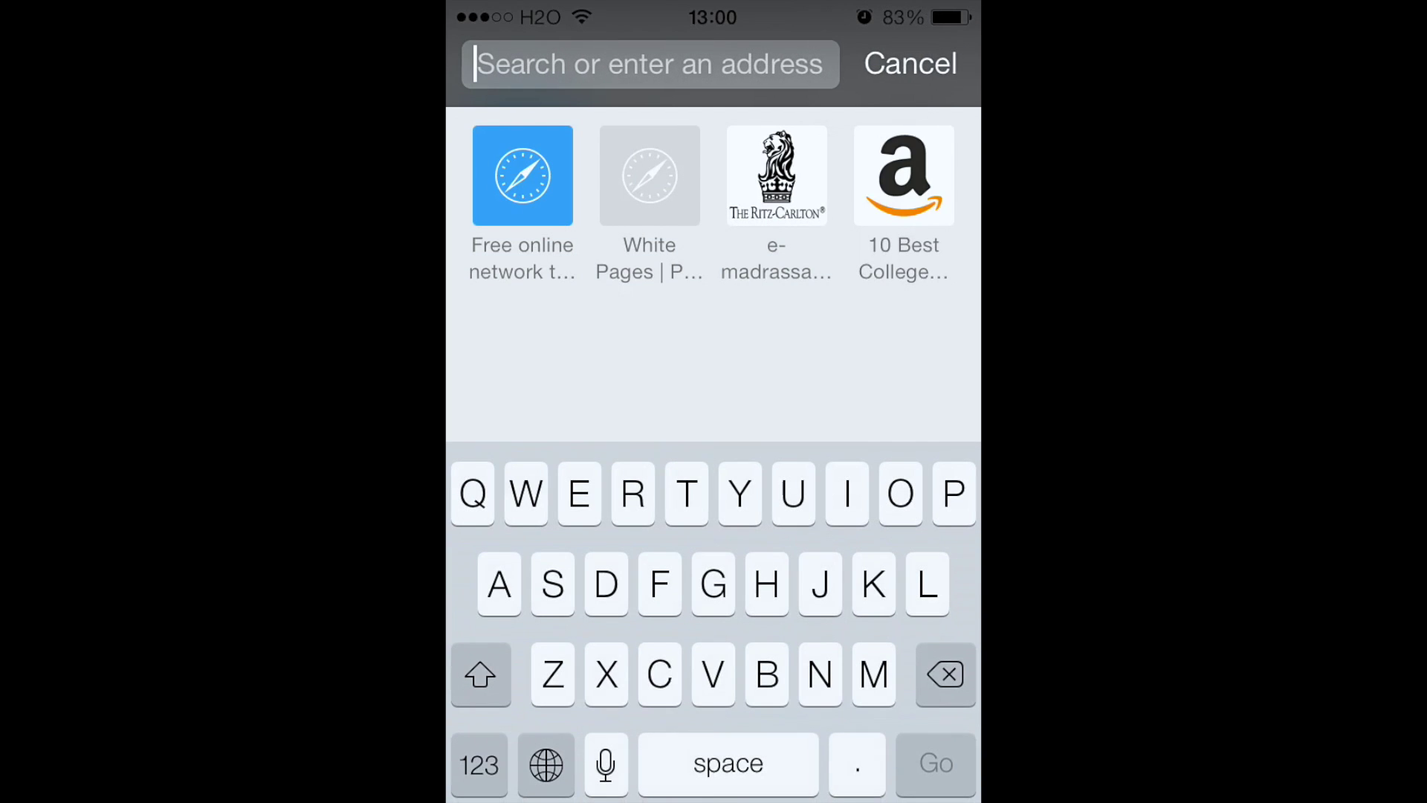
pyautogui.write('www')
pyautogui.click(480, 764)
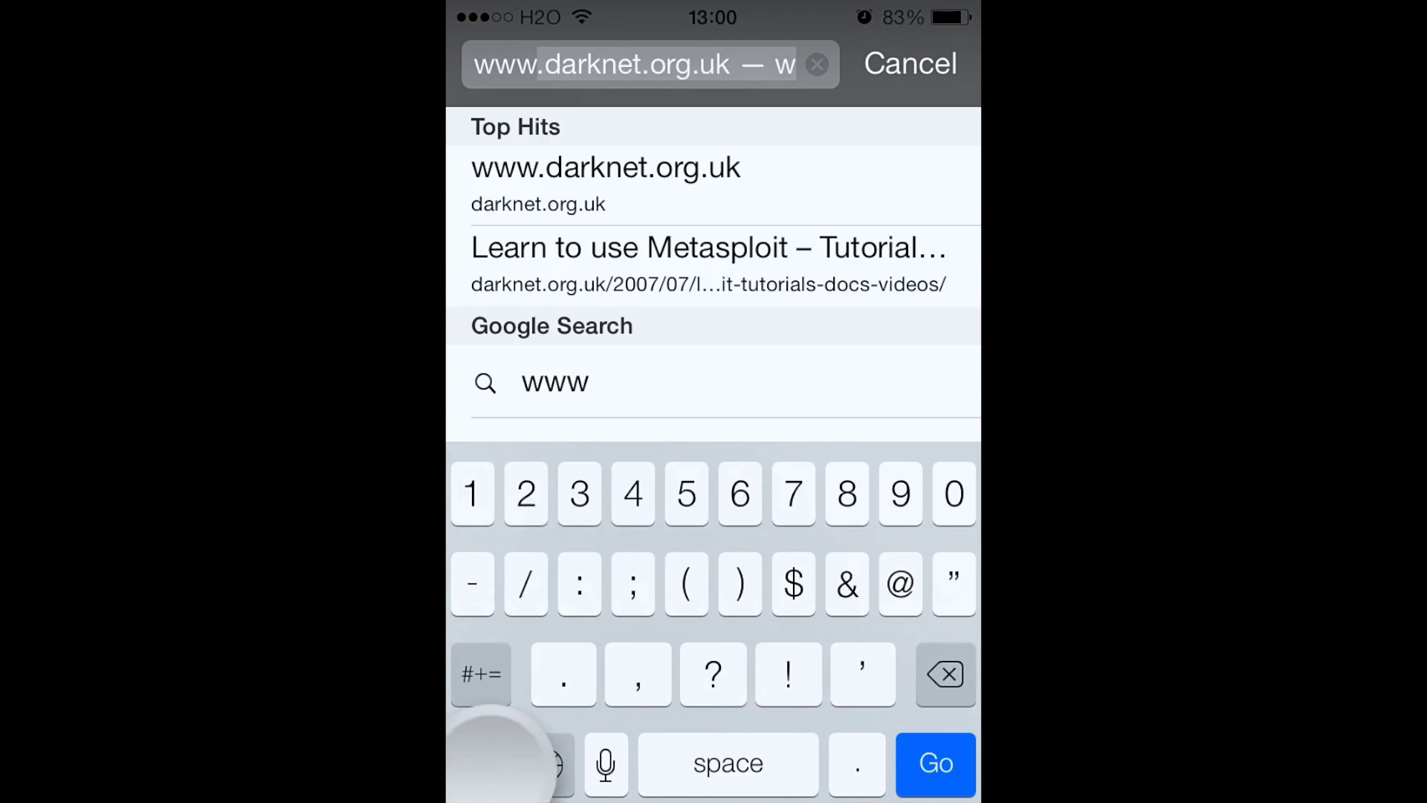
pyautogui.write('.')
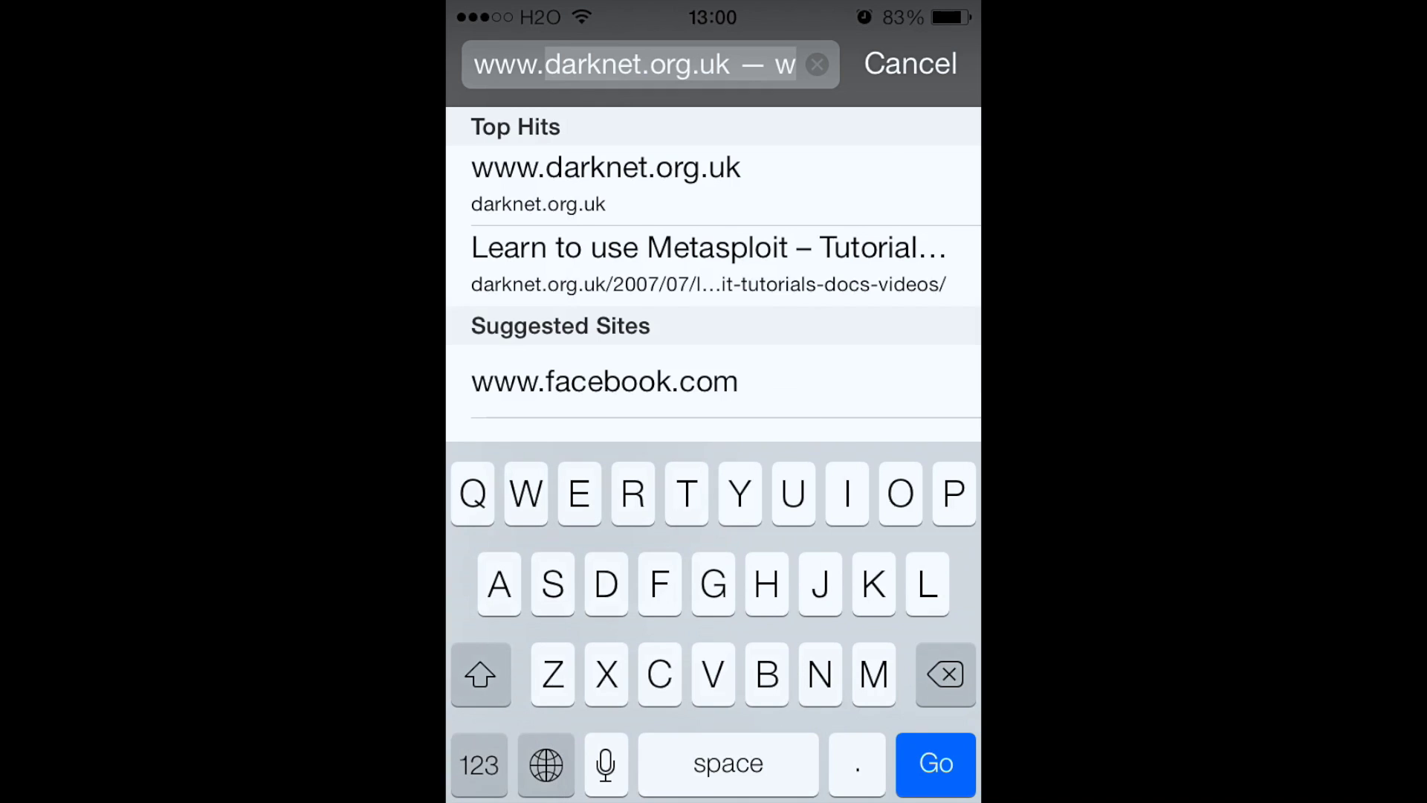
pyautogui.write('yout')
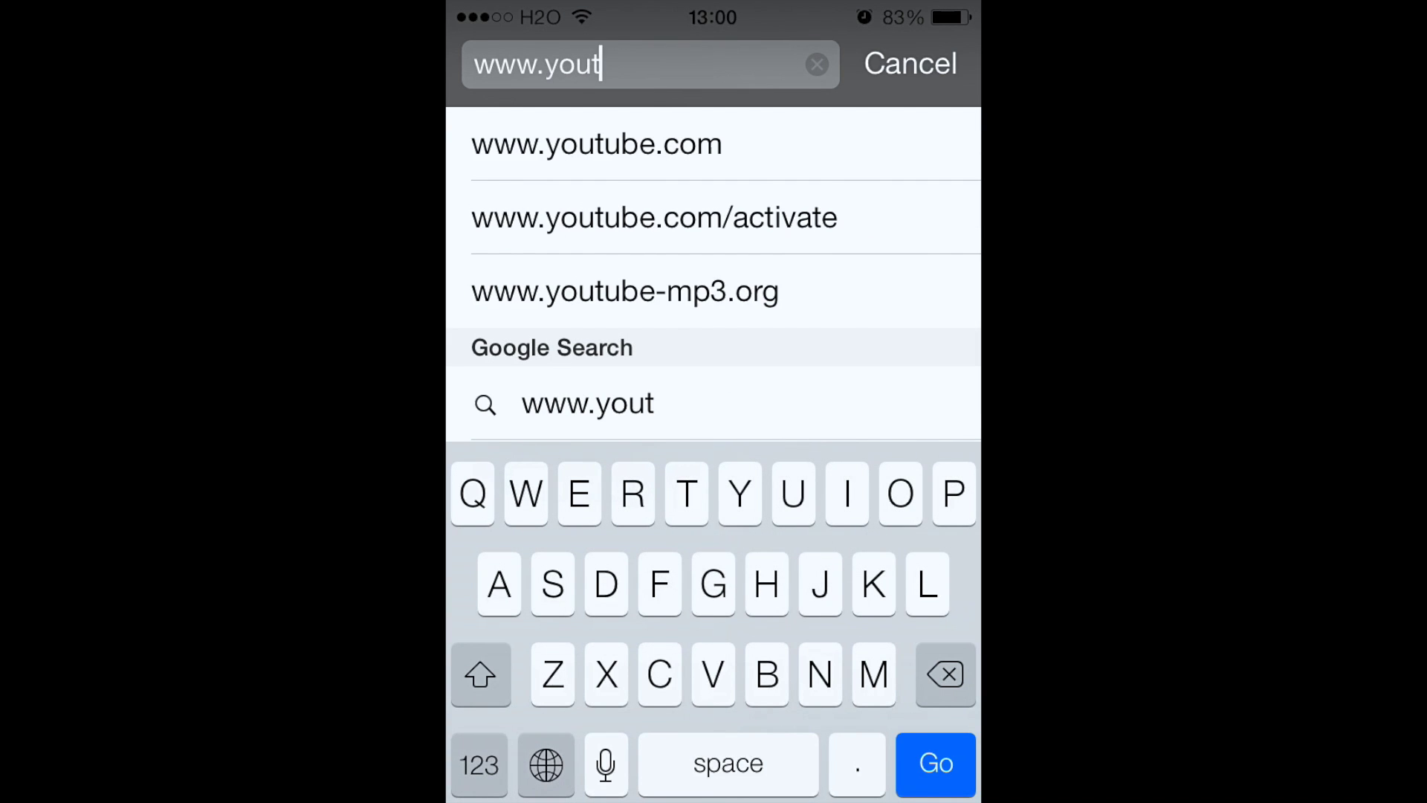
pyautogui.write('ube')
pyautogui.click(480, 764)
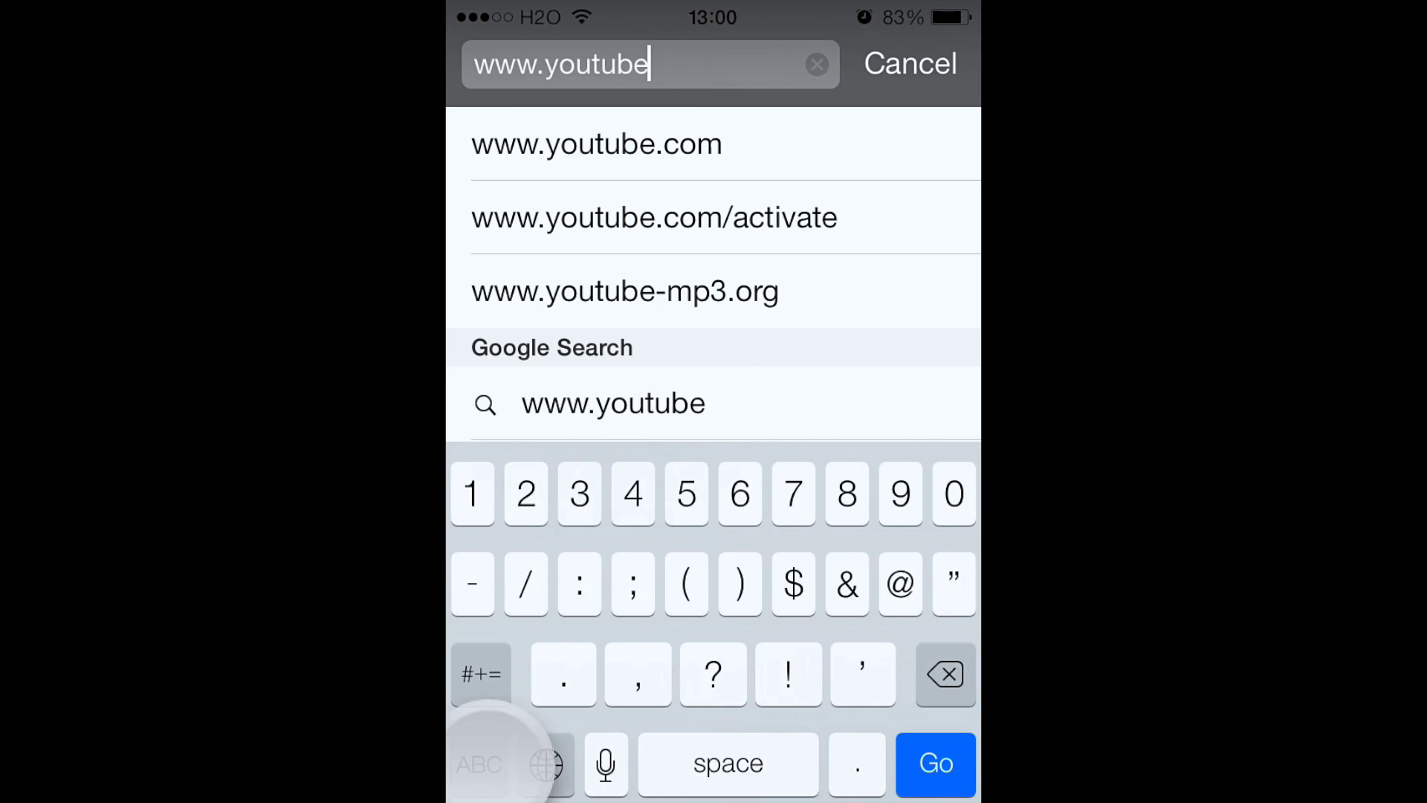
pyautogui.write('.com')
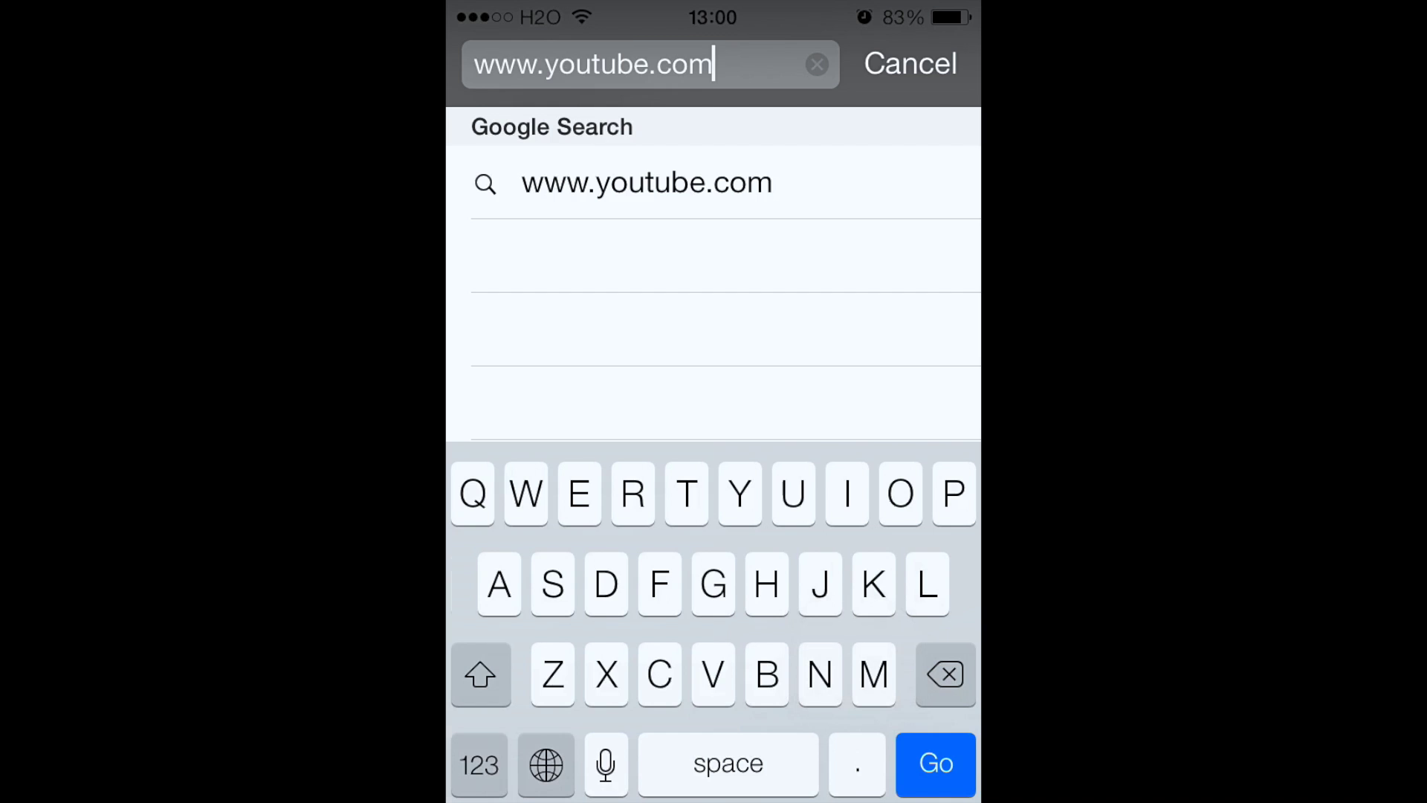
pyautogui.click(479, 764)
pyautogui.write('/')
pyautogui.click(479, 764)
pyautogui.write('g')
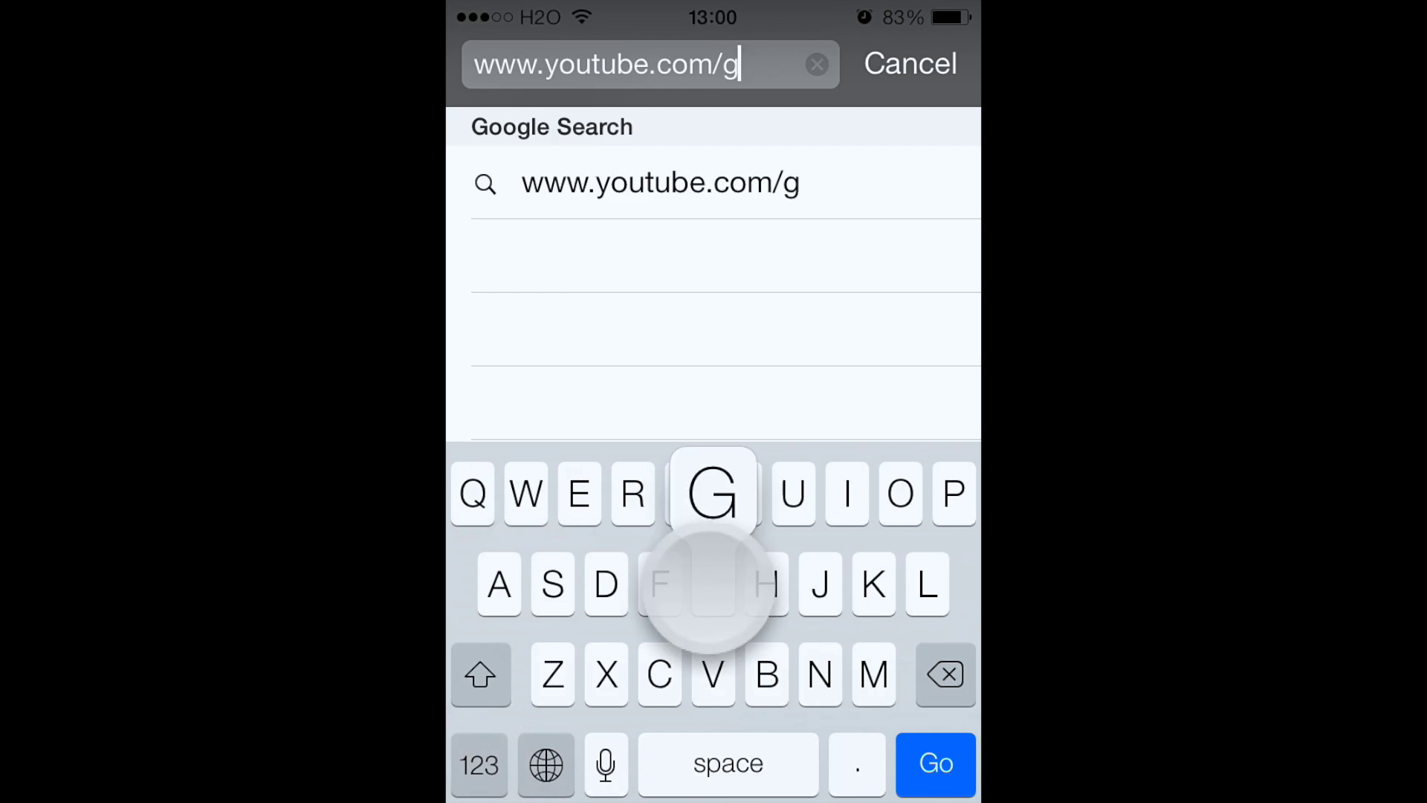
pyautogui.write('arateq')
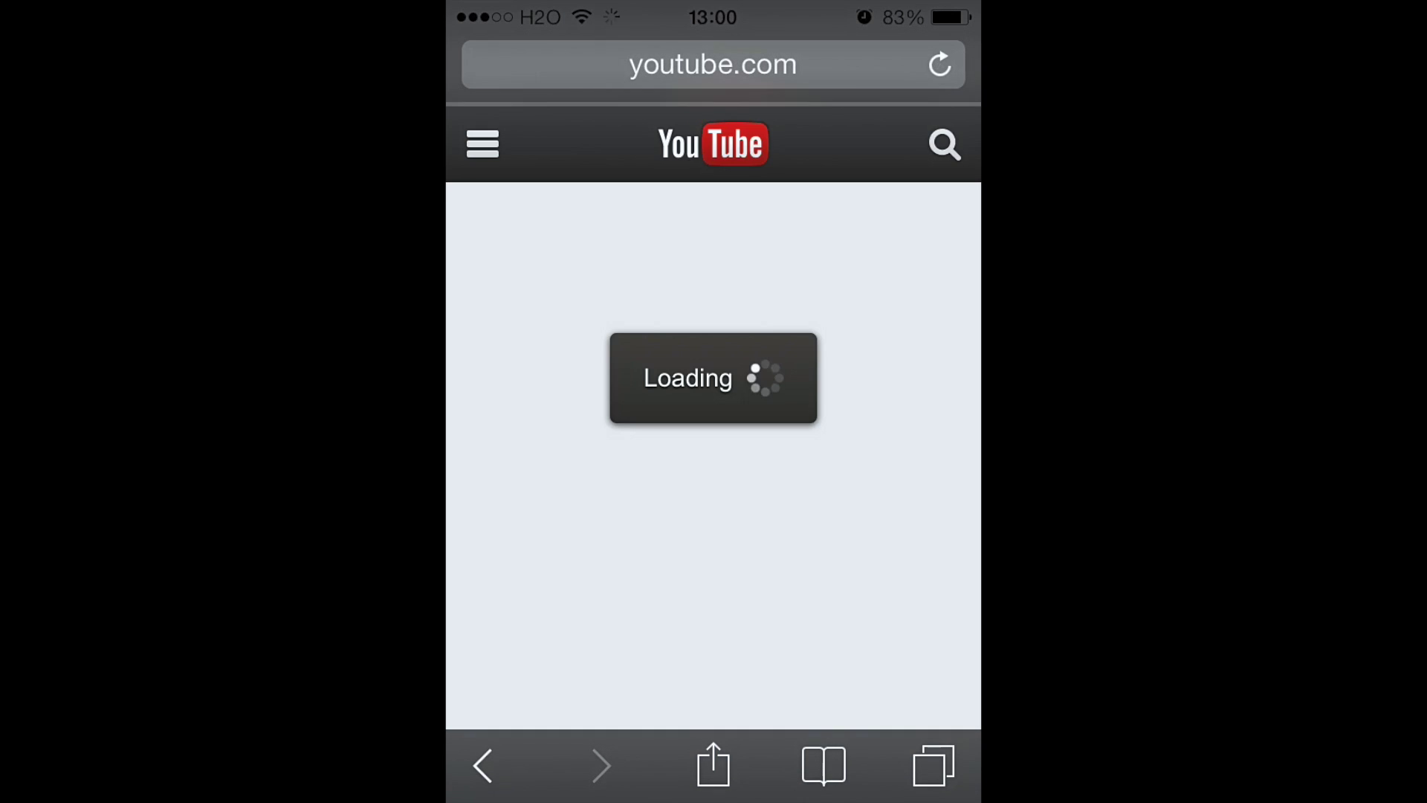
pyautogui.scroll(-5, 876, 456)
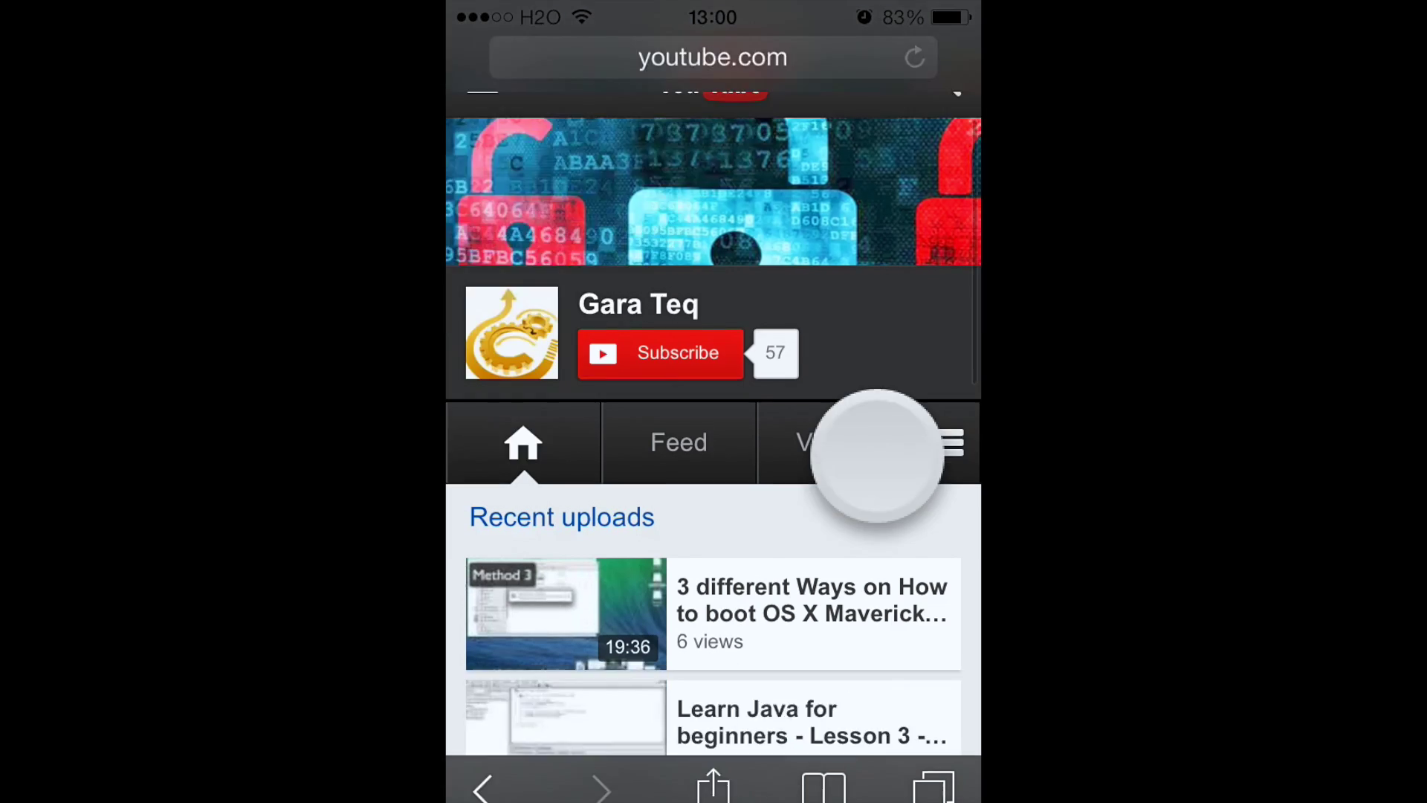
pyautogui.scroll(-5, 860, 573)
pyautogui.scroll(10, 822, 398)
pyautogui.scroll(1, 885, 453)
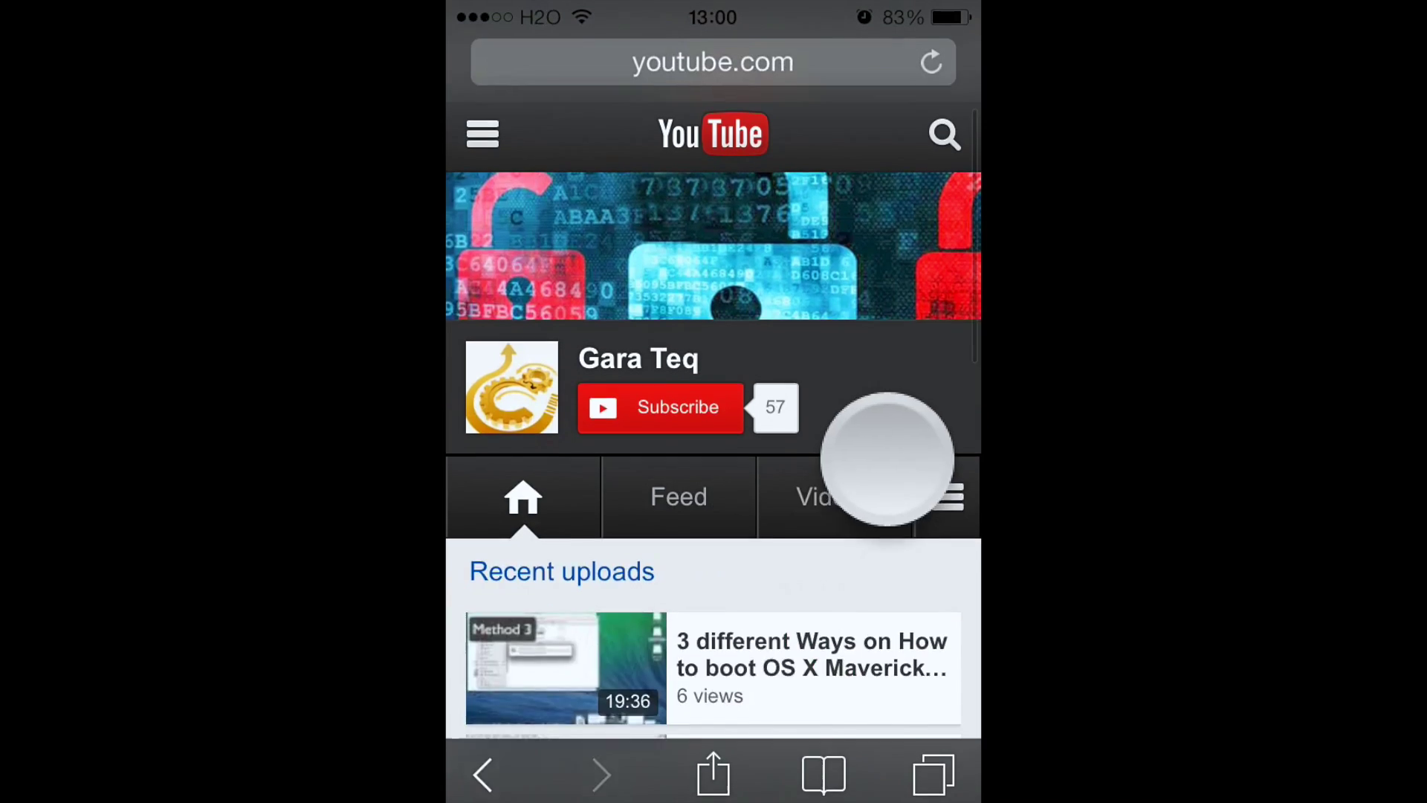
# Step: Save the channel avatar picture with the long-press Download Image action
pyautogui.rightClick(511, 391)
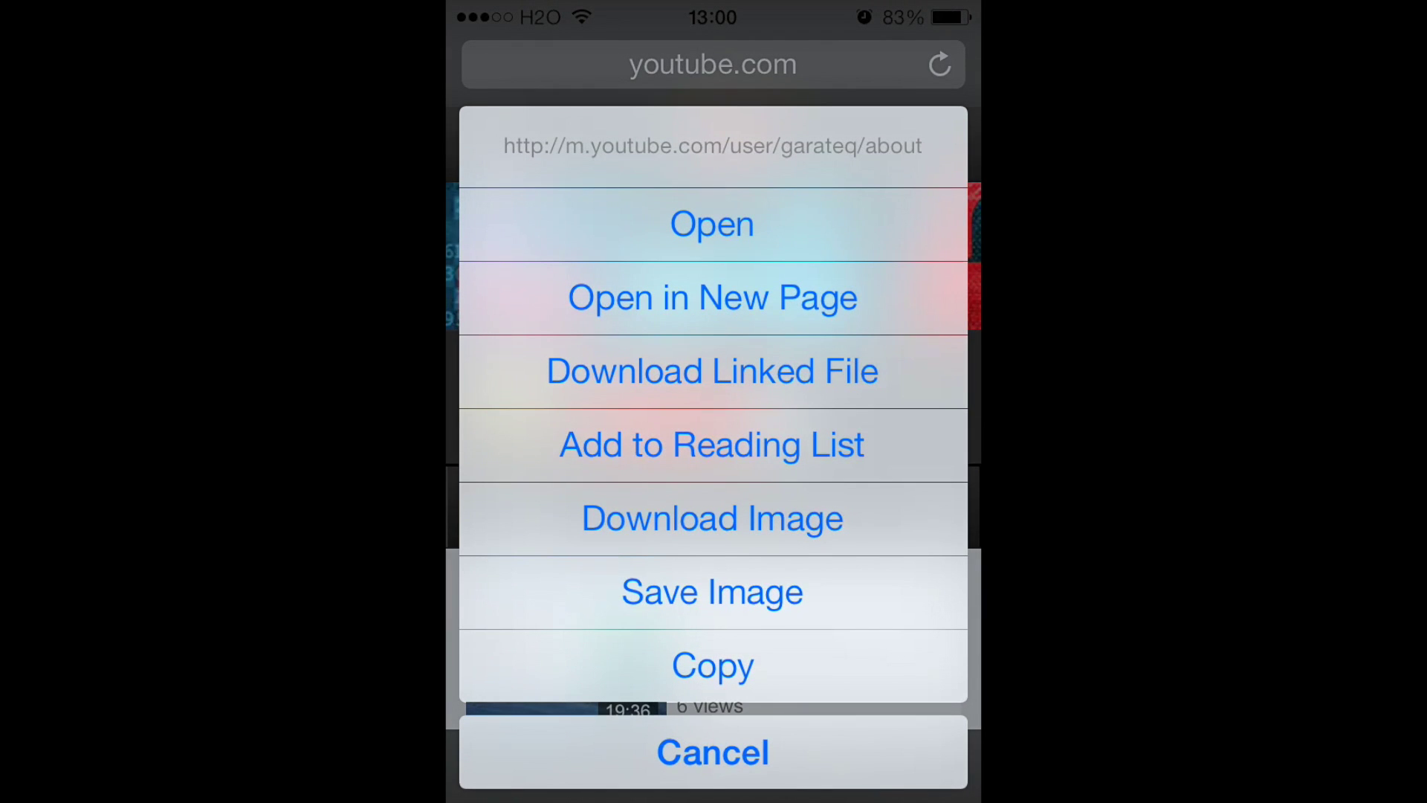
pyautogui.click(712, 752)
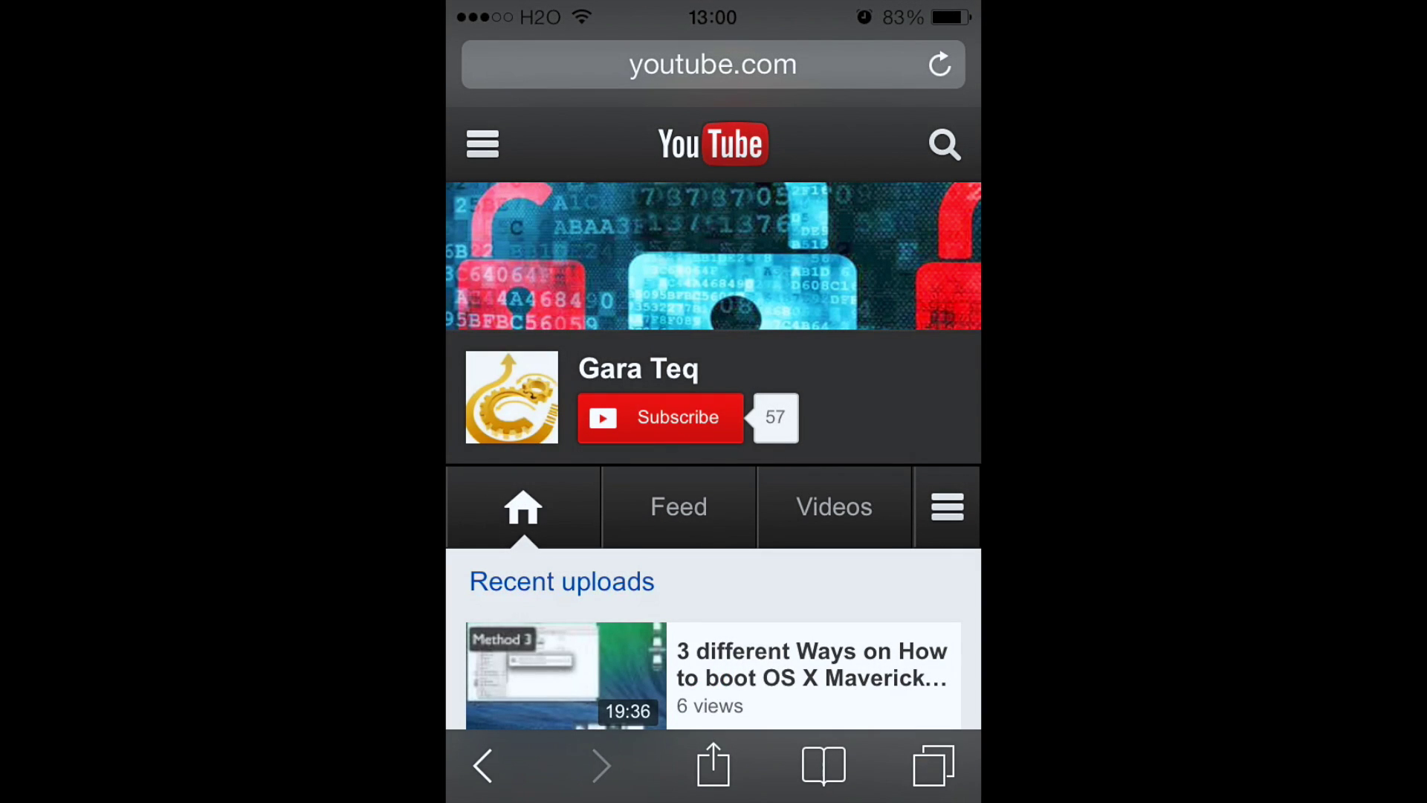
pyautogui.rightClick(520, 389)
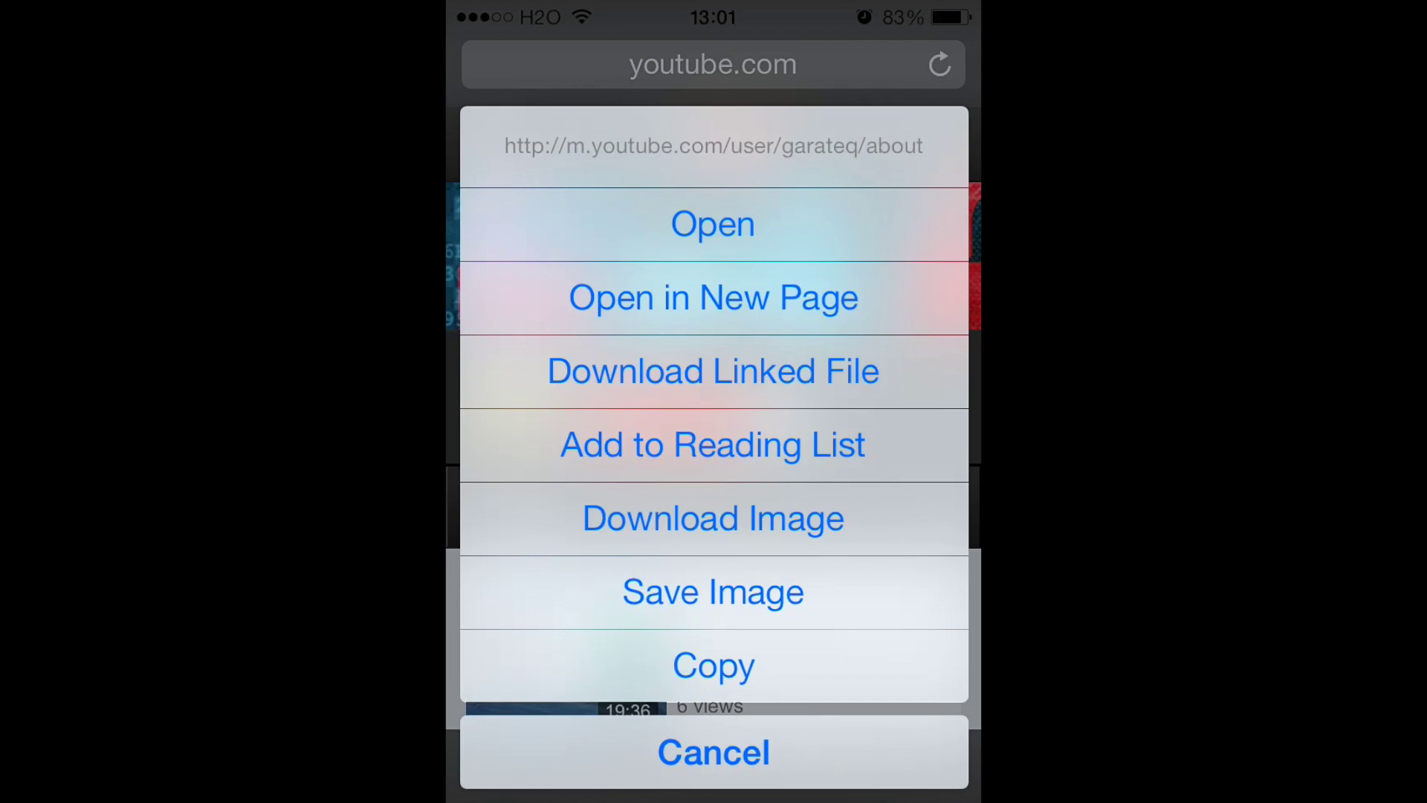
pyautogui.click(844, 517)
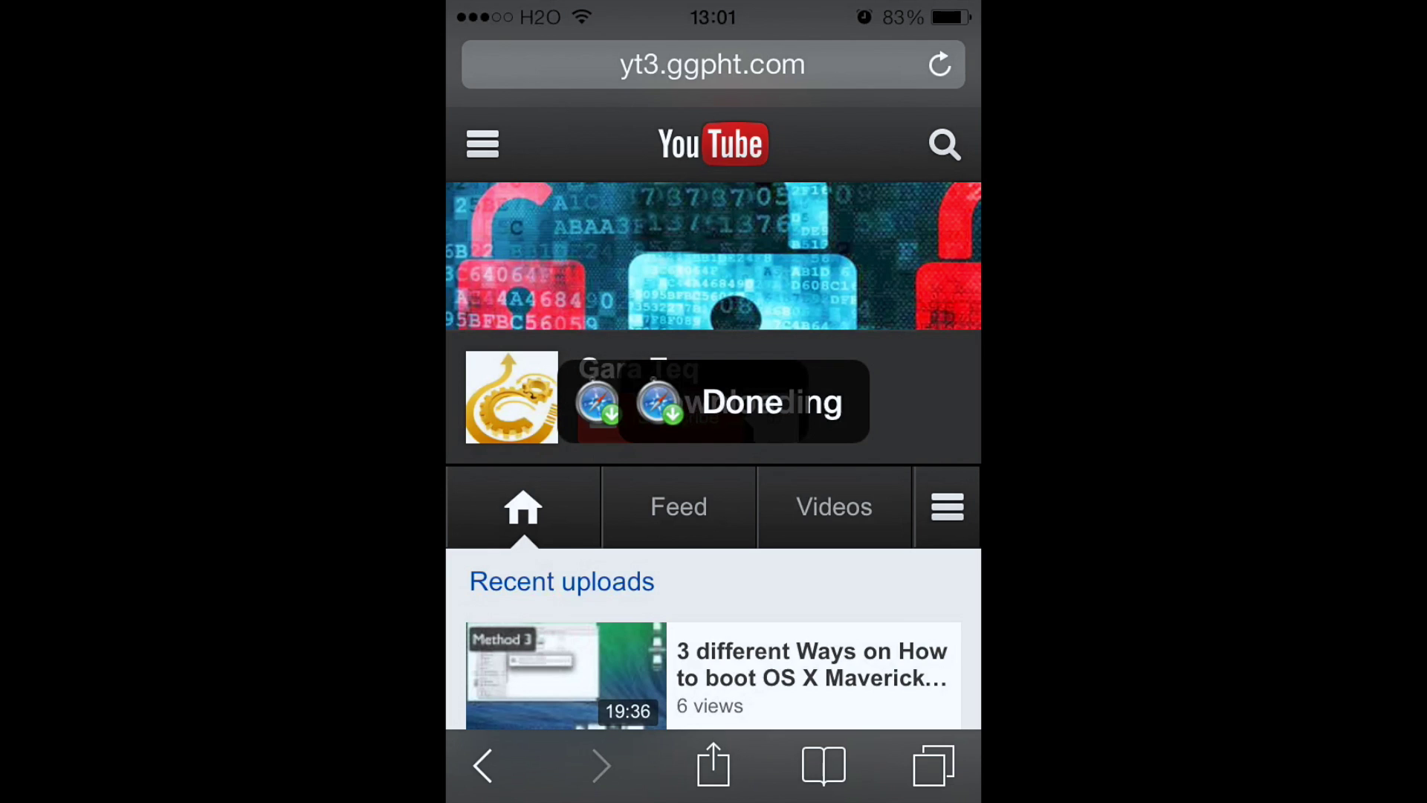
pyautogui.moveTo(923, 473); pyautogui.dragTo(924, 160)
pyautogui.moveTo(885, 591)
pyautogui.mouseDown()
pyautogui.moveTo(885, 390)
pyautogui.moveTo(924, 118)
pyautogui.moveTo(920, 354)
pyautogui.moveTo(930, 96)
pyautogui.mouseUp()
pyautogui.moveTo(924, 613)
pyautogui.mouseDown()
pyautogui.moveTo(924, 279)
pyautogui.moveTo(924, 351)
pyautogui.mouseUp()
# Step: Play the Vmware Tools for Backtrack 5 r3 video and download it as a linked file
pyautogui.click(850, 583)
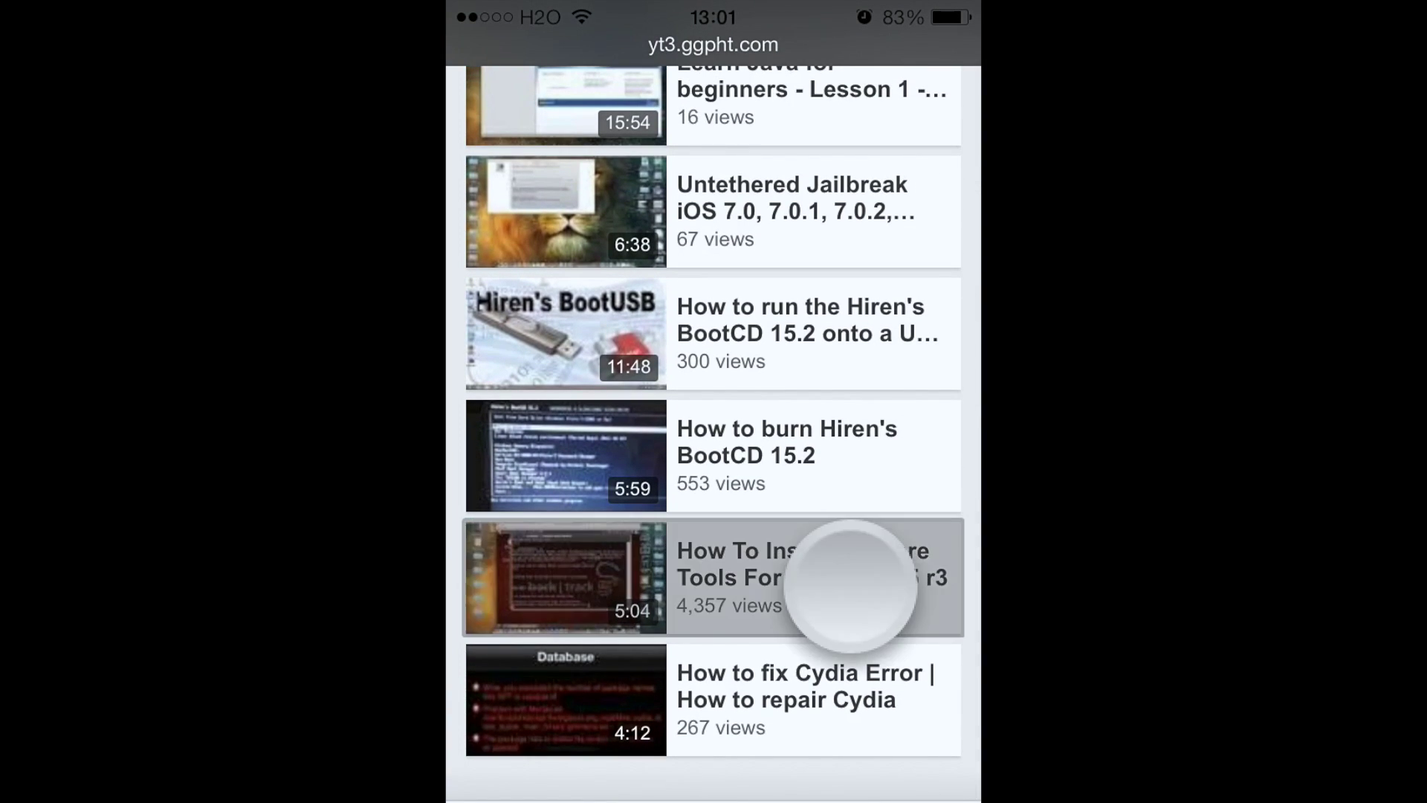
pyautogui.click(714, 309)
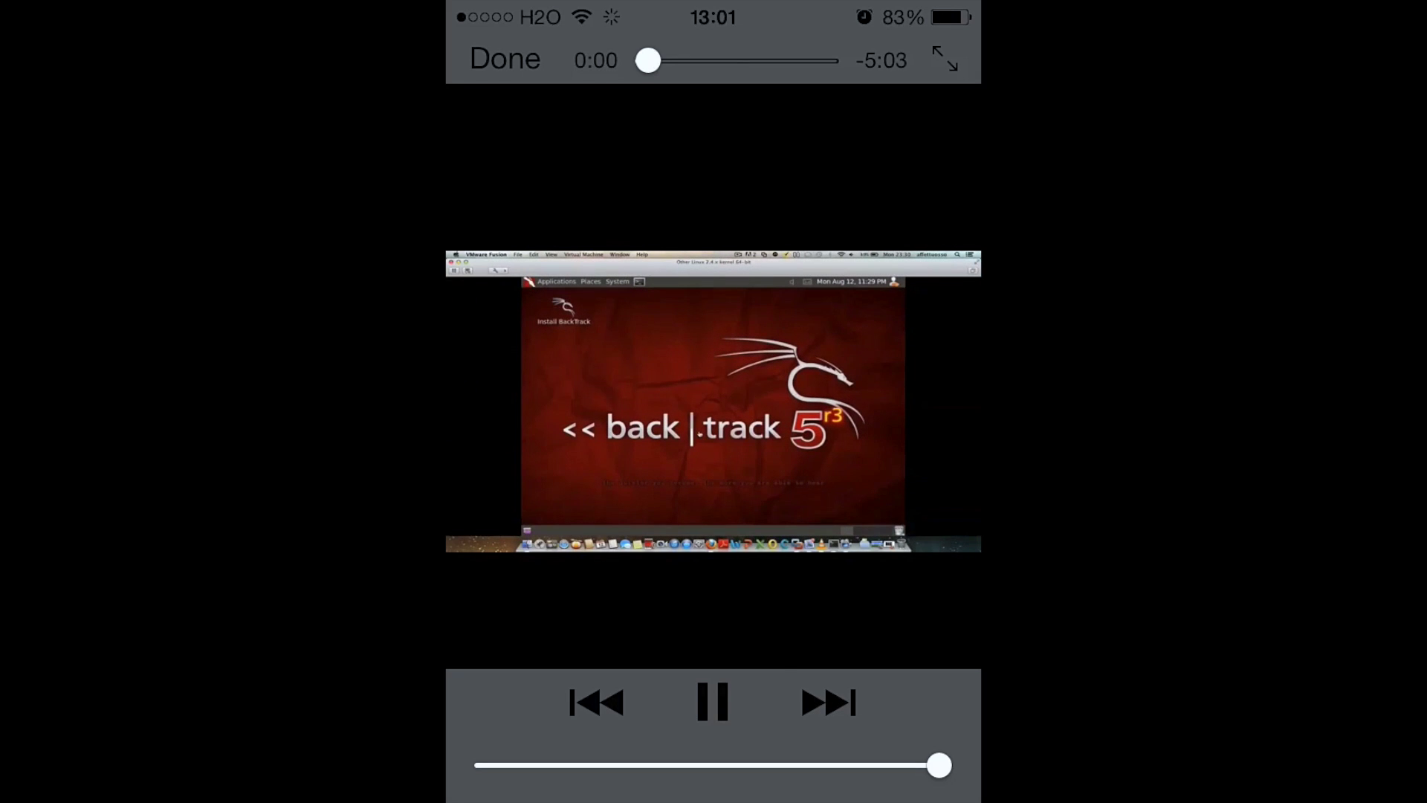
pyautogui.click(713, 701)
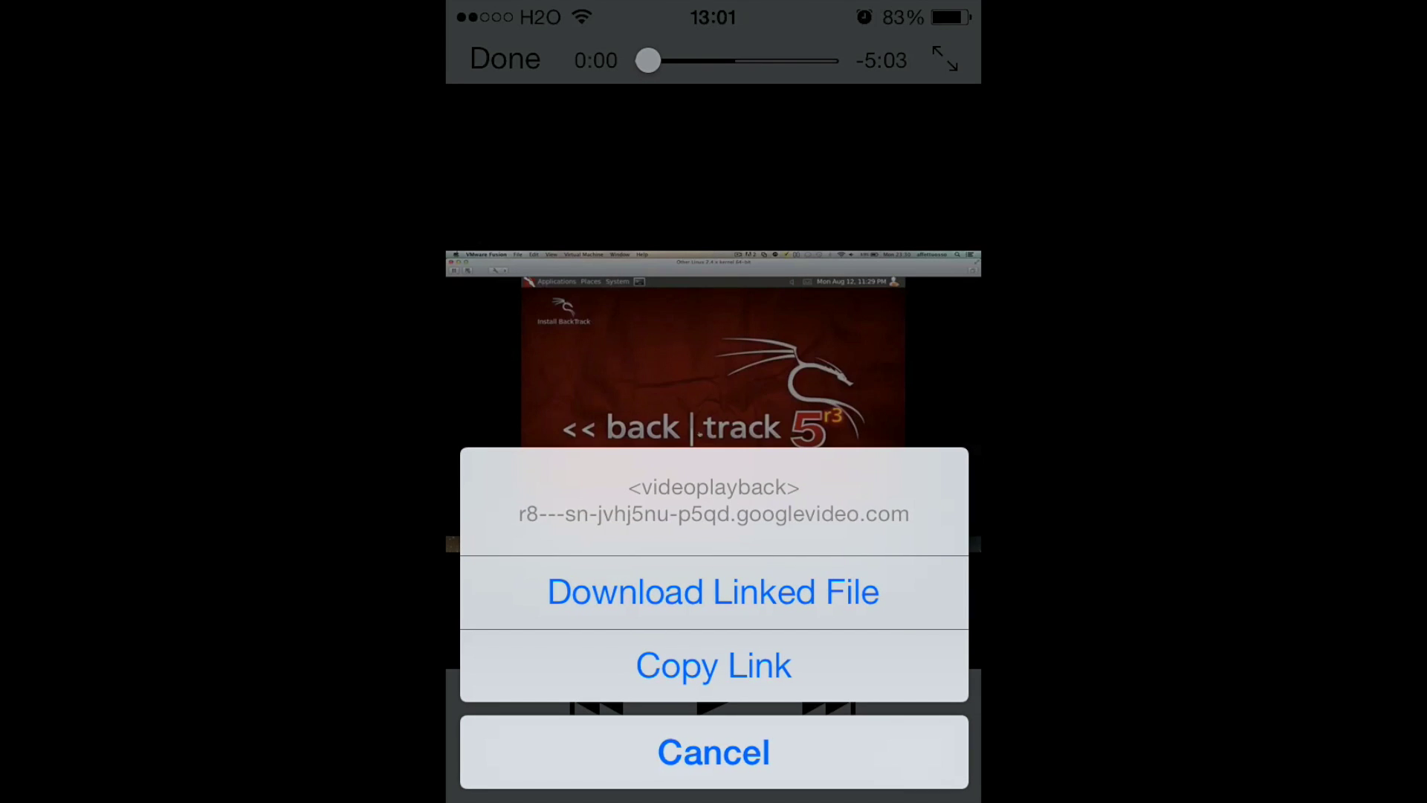
pyautogui.click(813, 747)
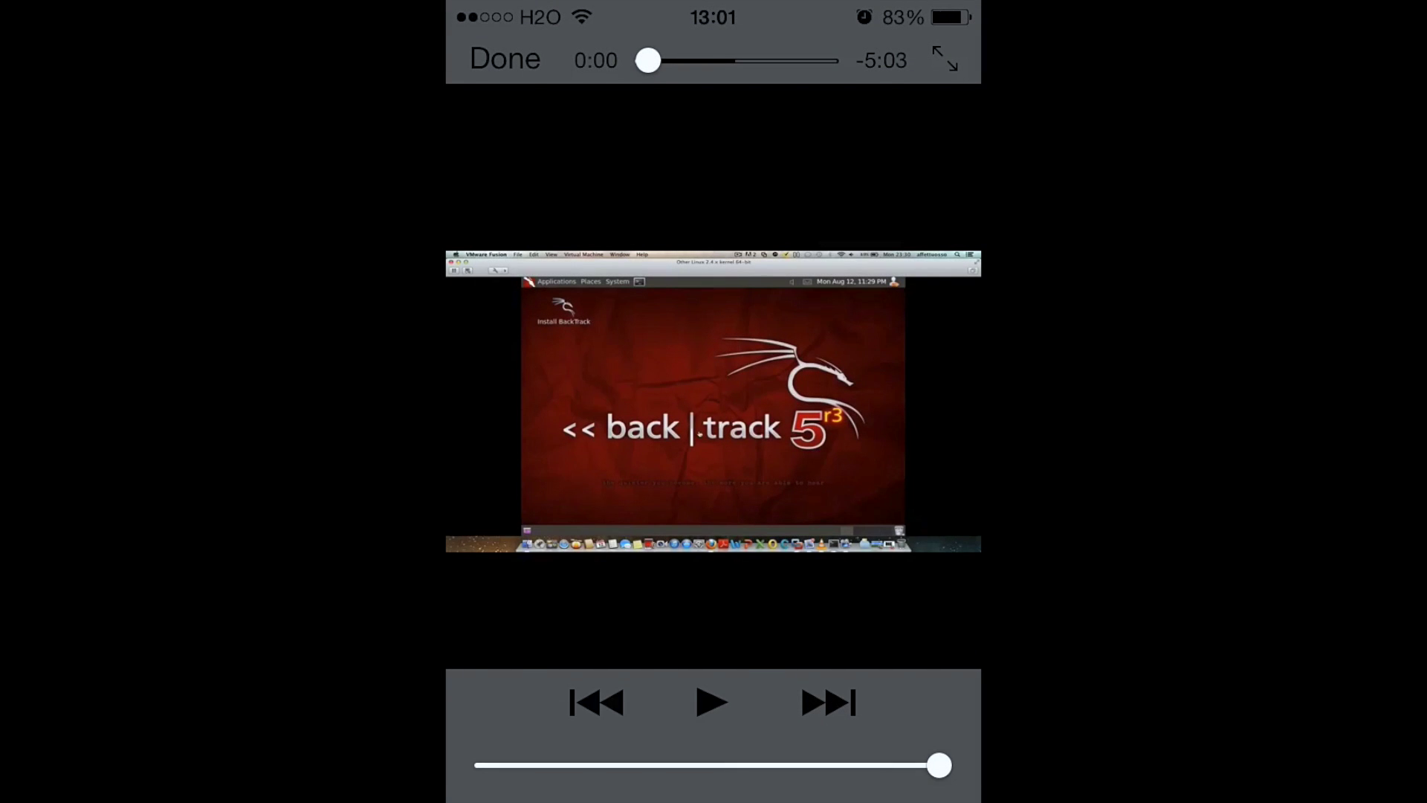
pyautogui.click(714, 402)
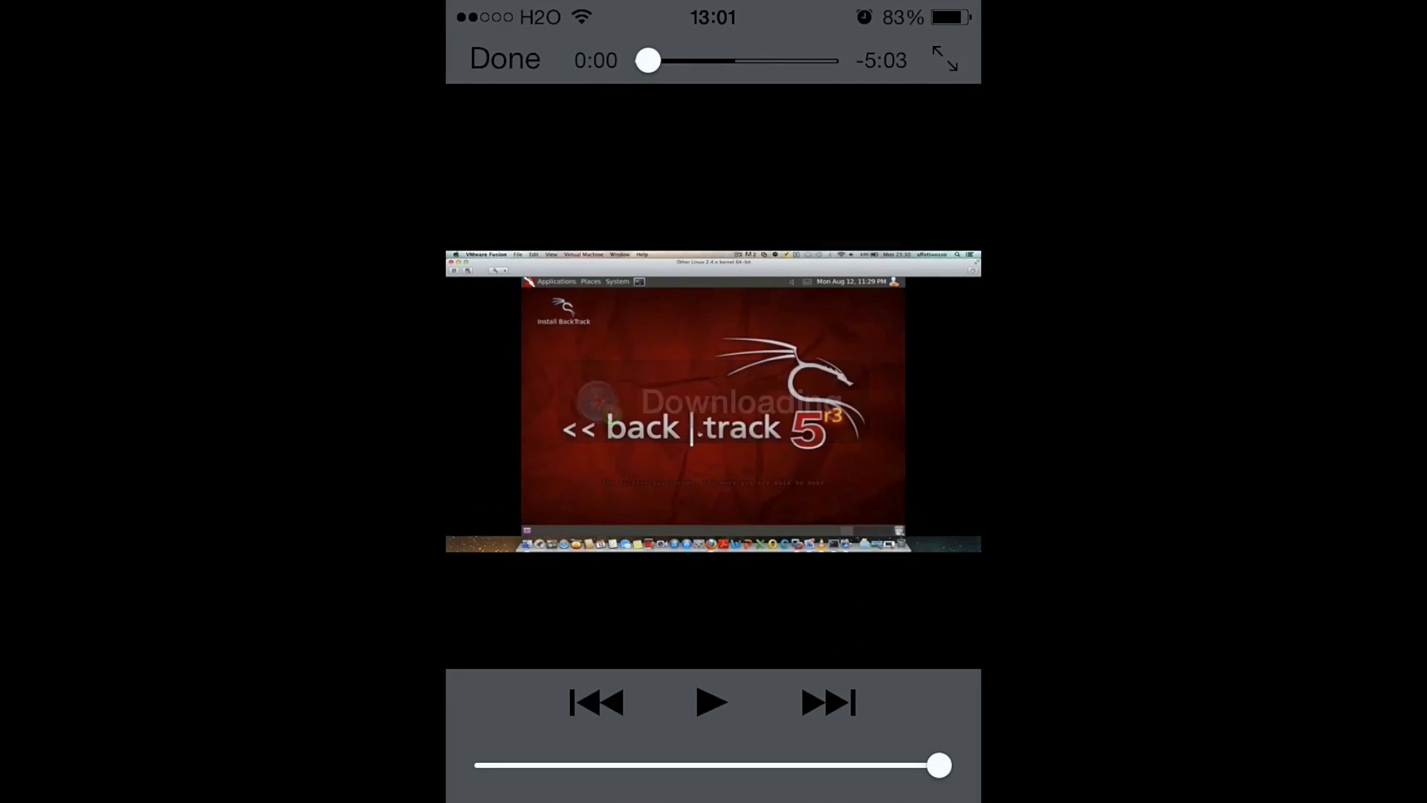
pyautogui.click(506, 60)
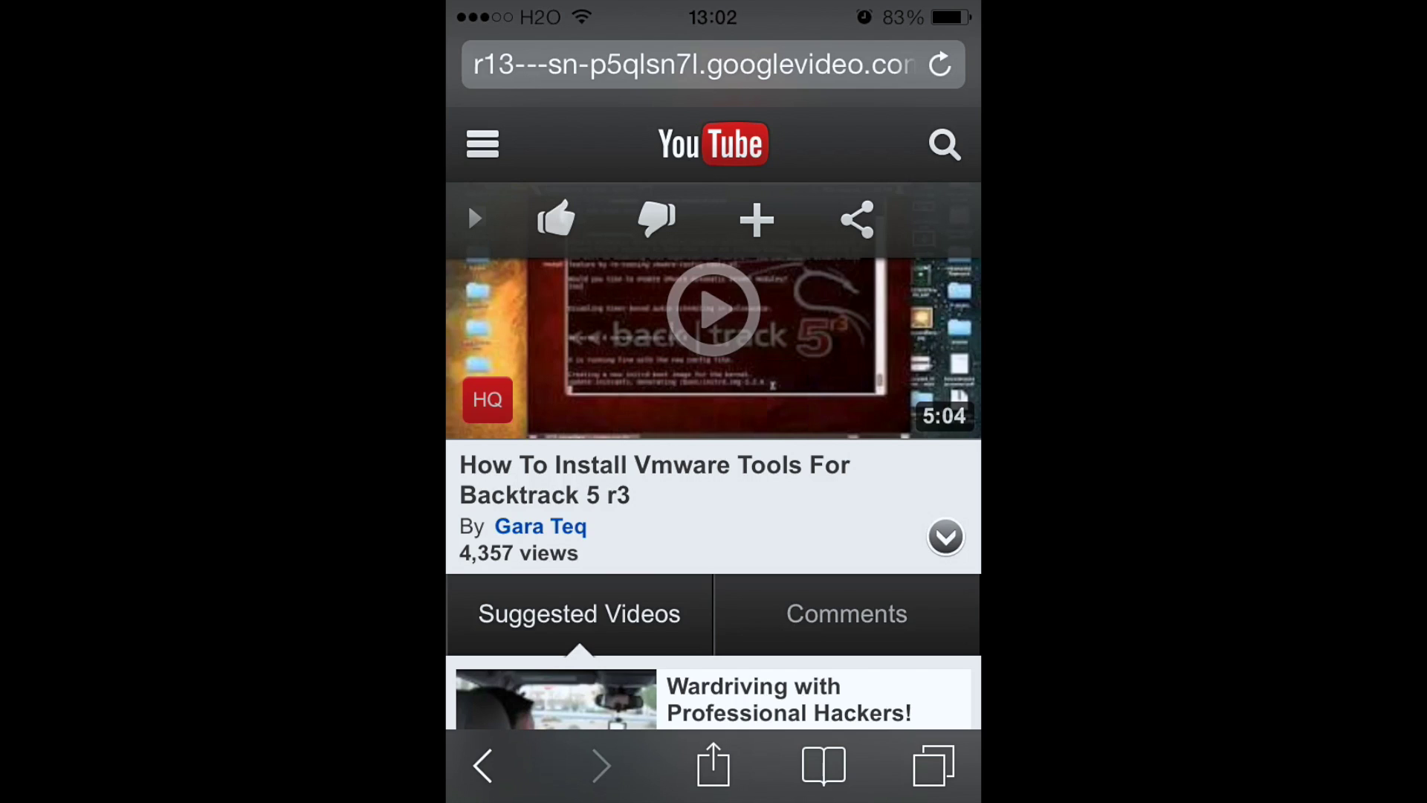
# Step: Show the Downloads list with videoplayback.mp4 and photo.jpg, keeping photo.jpg undeleted
pyautogui.click(831, 765)
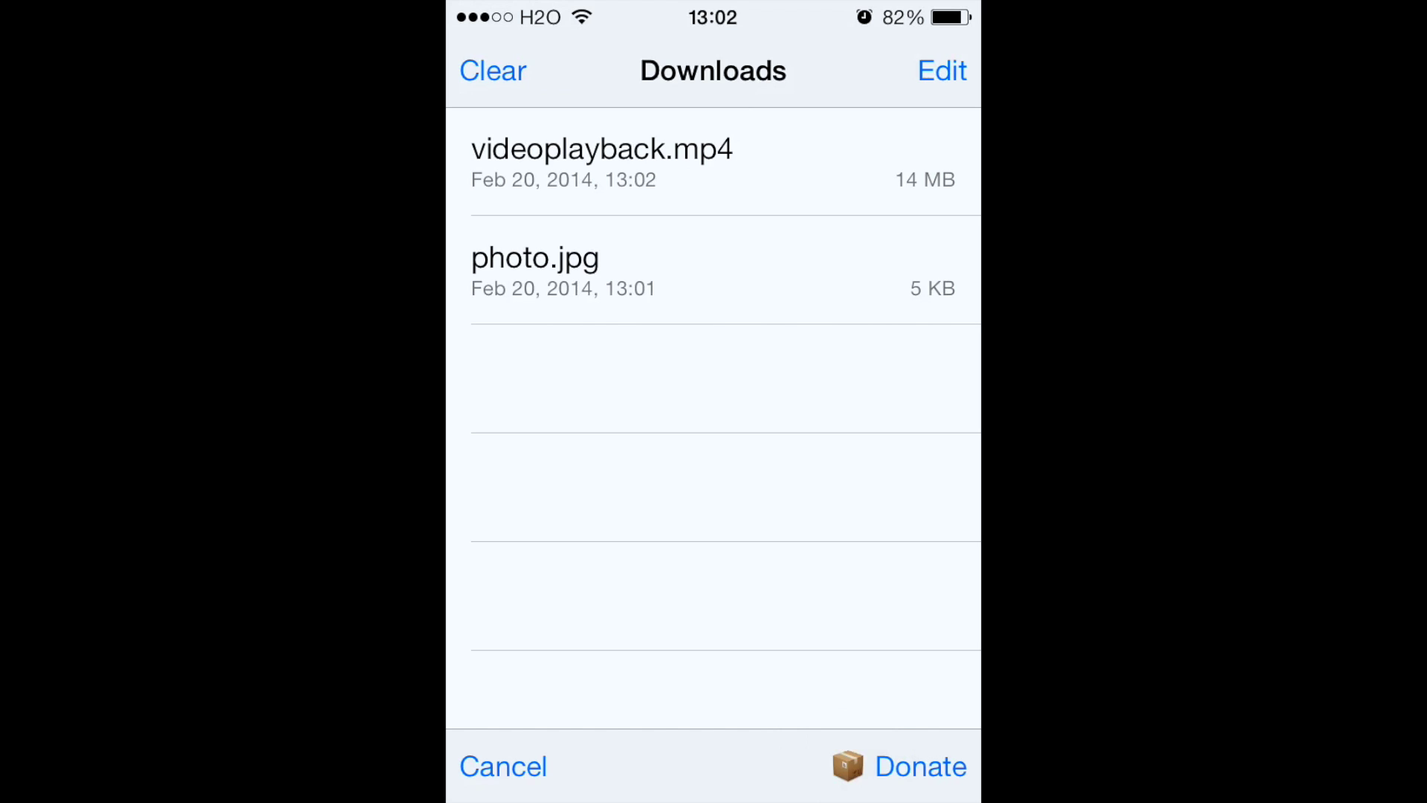
pyautogui.moveTo(773, 408); pyautogui.dragTo(654, 396)
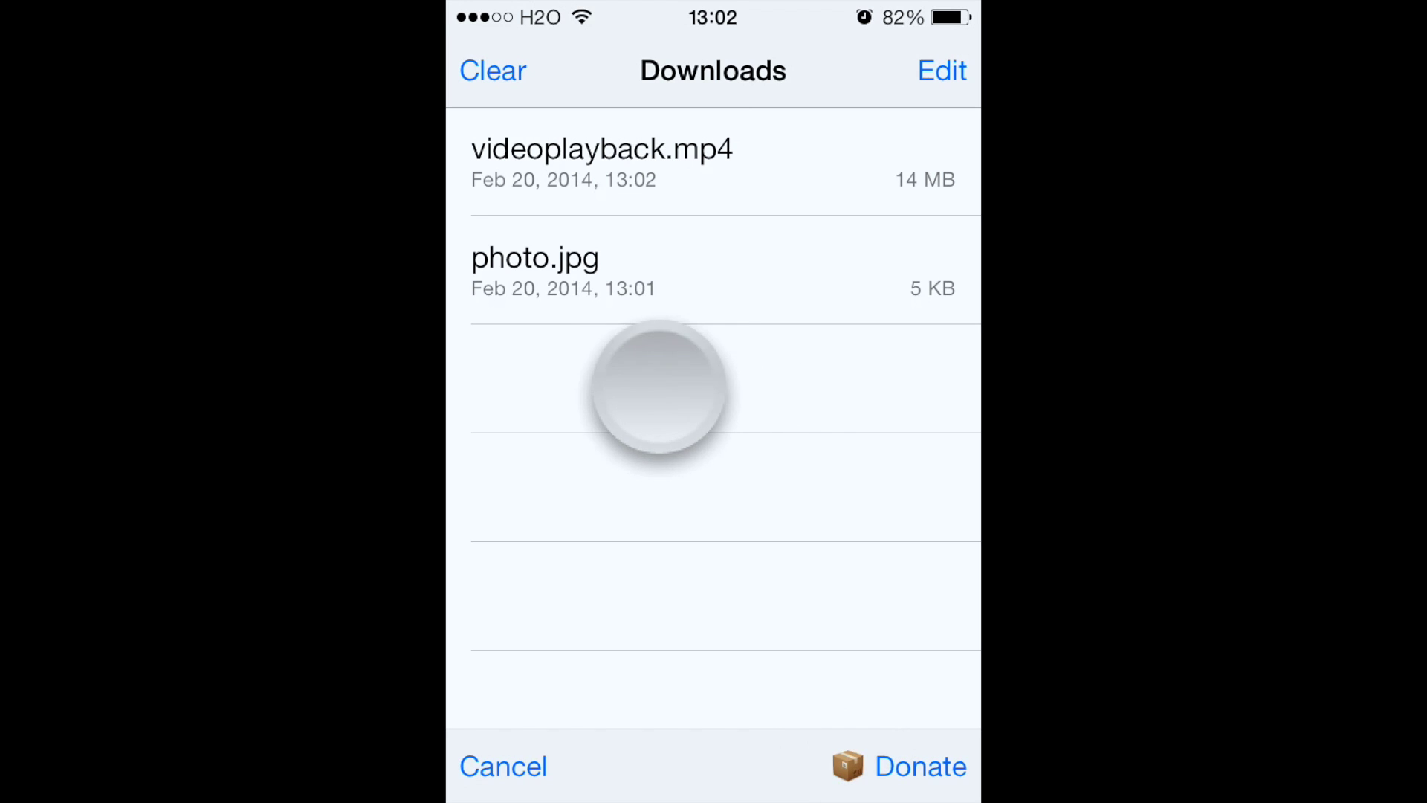
pyautogui.moveTo(799, 286)
pyautogui.mouseDown()
pyautogui.moveTo(695, 287)
pyautogui.moveTo(759, 310)
pyautogui.moveTo(834, 302)
pyautogui.mouseUp()
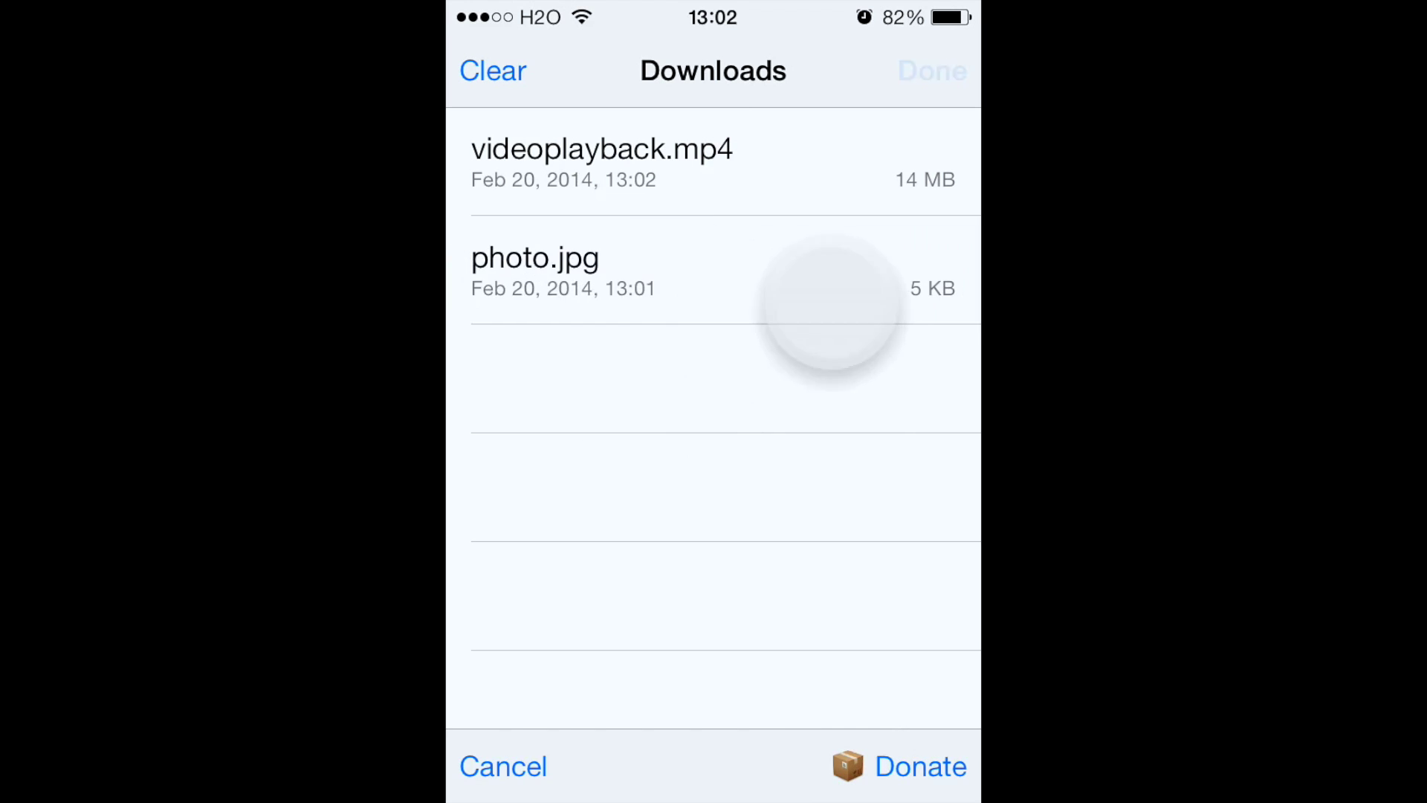
pyautogui.click(713, 518)
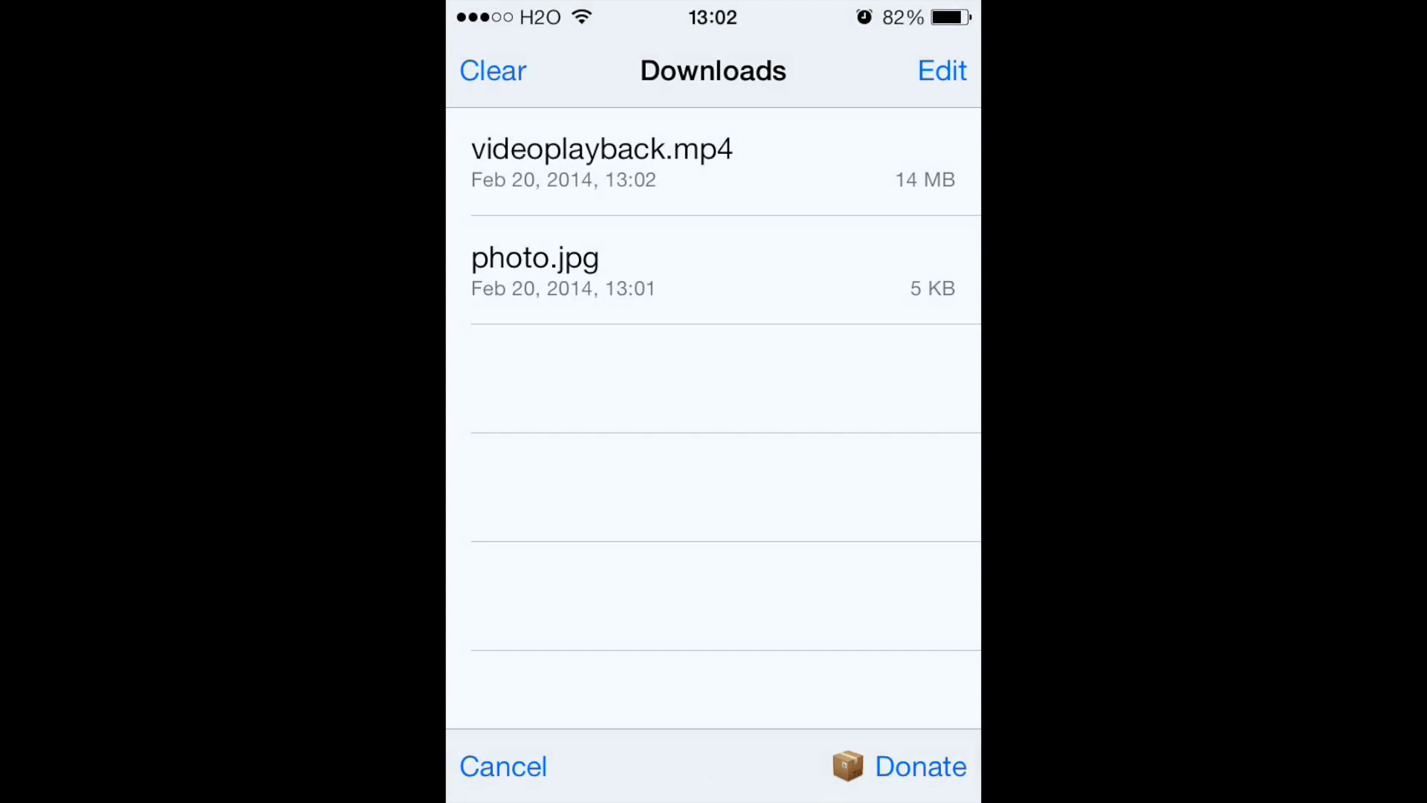
pyautogui.click(503, 767)
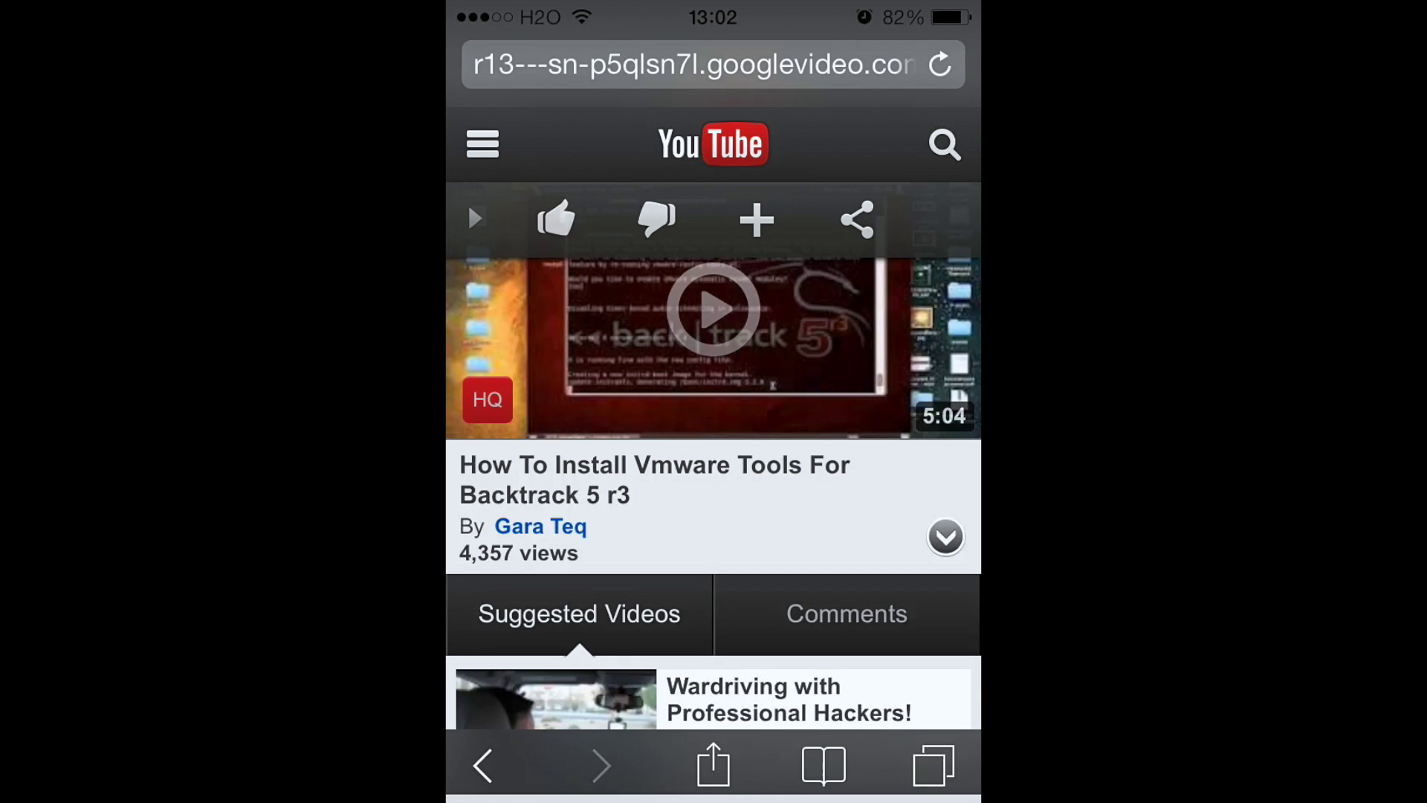
pyautogui.click(824, 765)
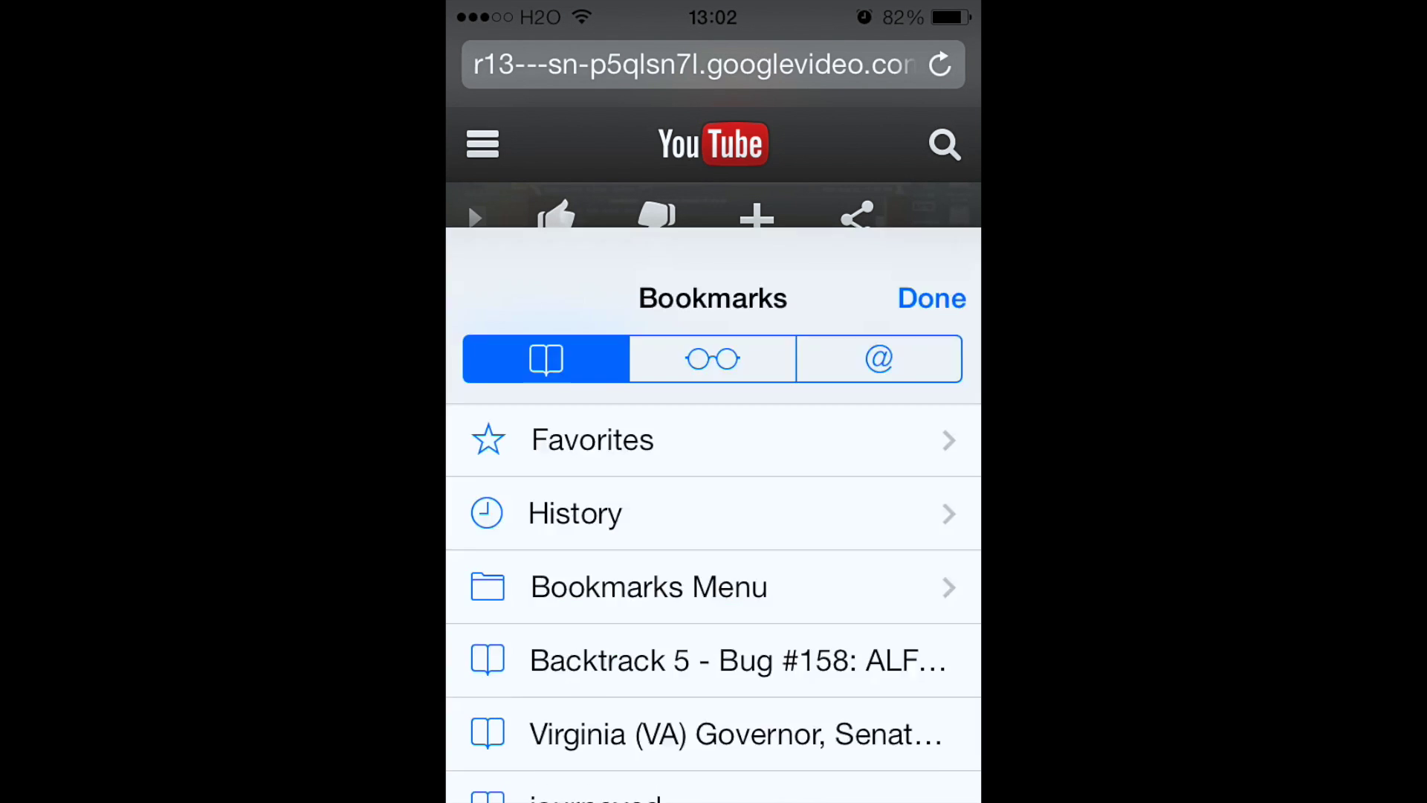
pyautogui.click(931, 71)
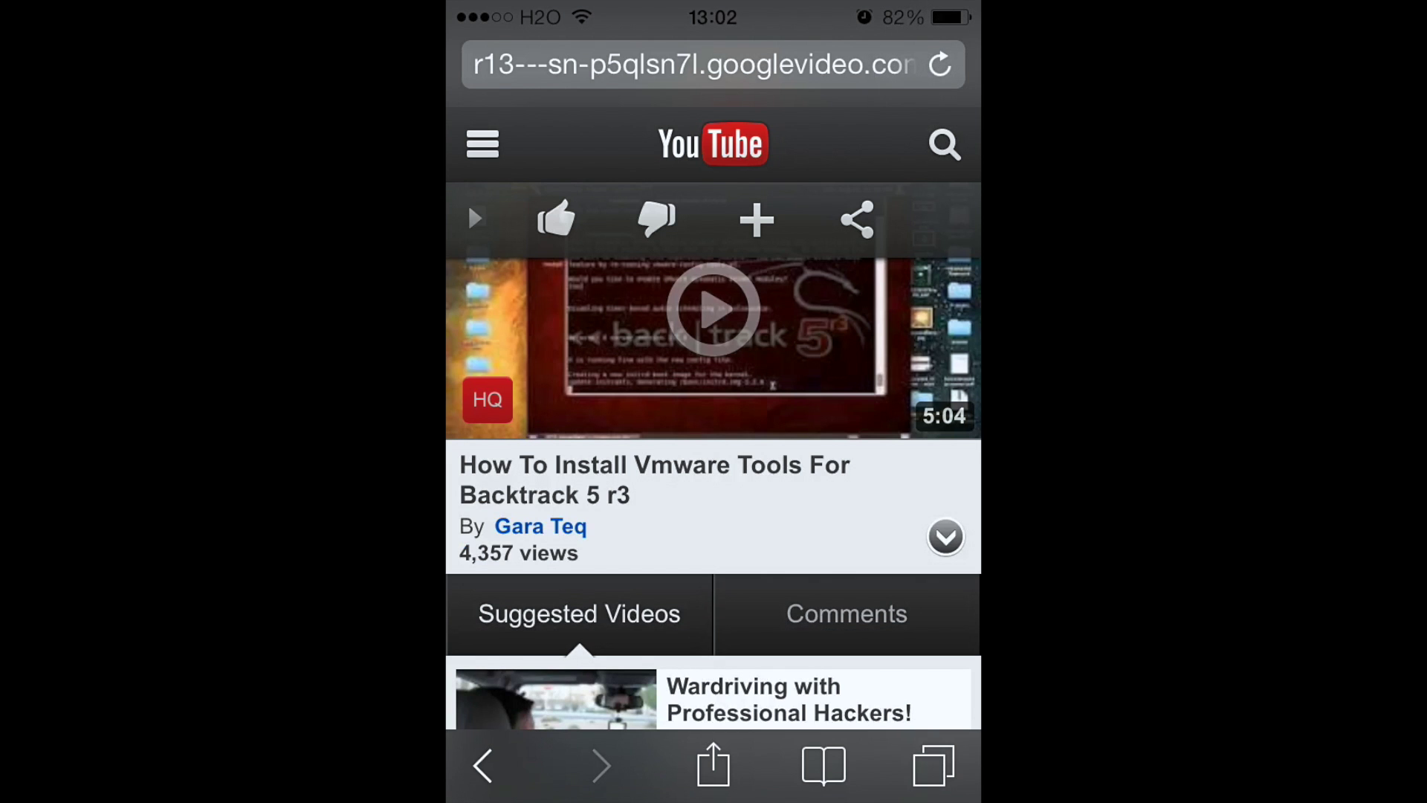
pyautogui.click(823, 766)
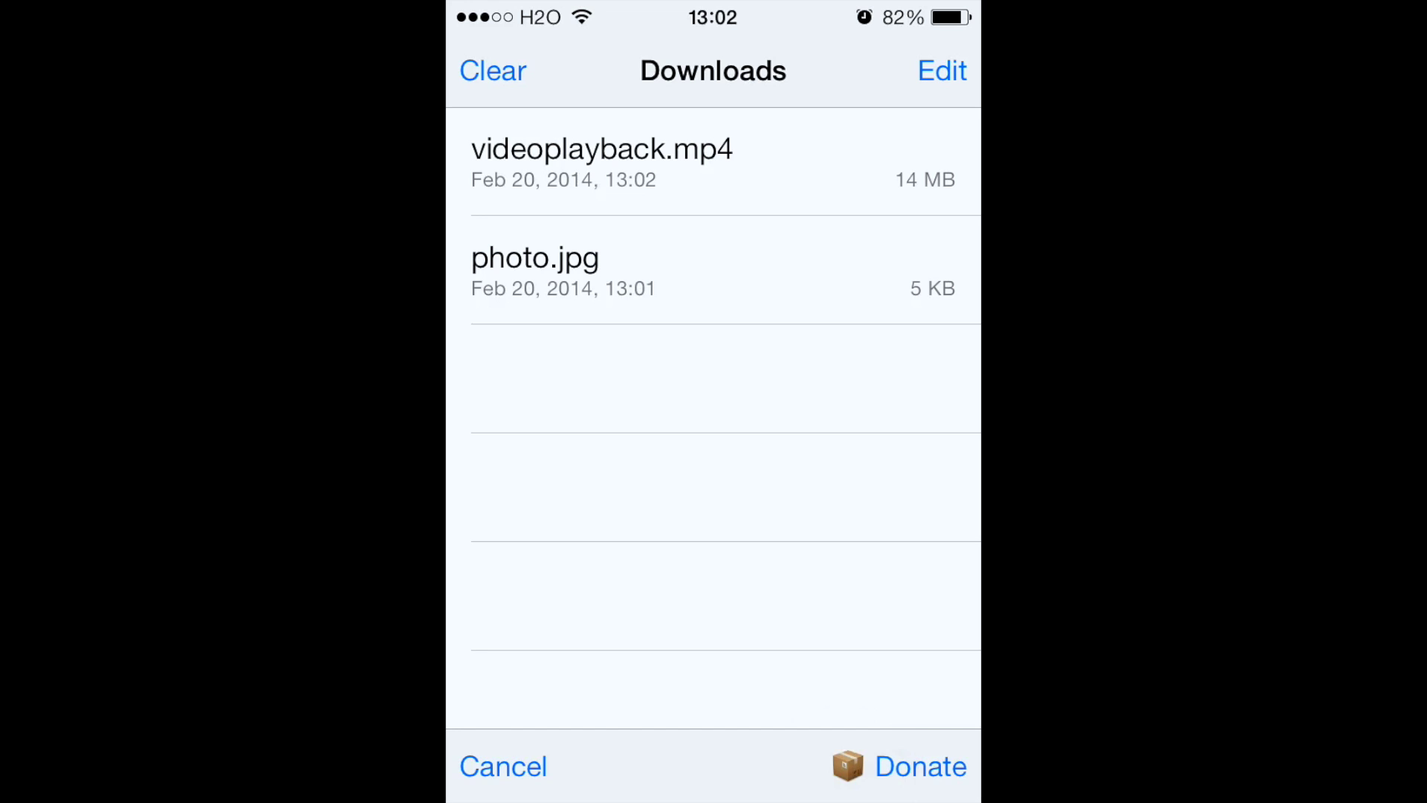
# Step: Open photo.jpg from Downloads, showing its /private/var/tmp/SDECache path, then go back
pyautogui.click(670, 271)
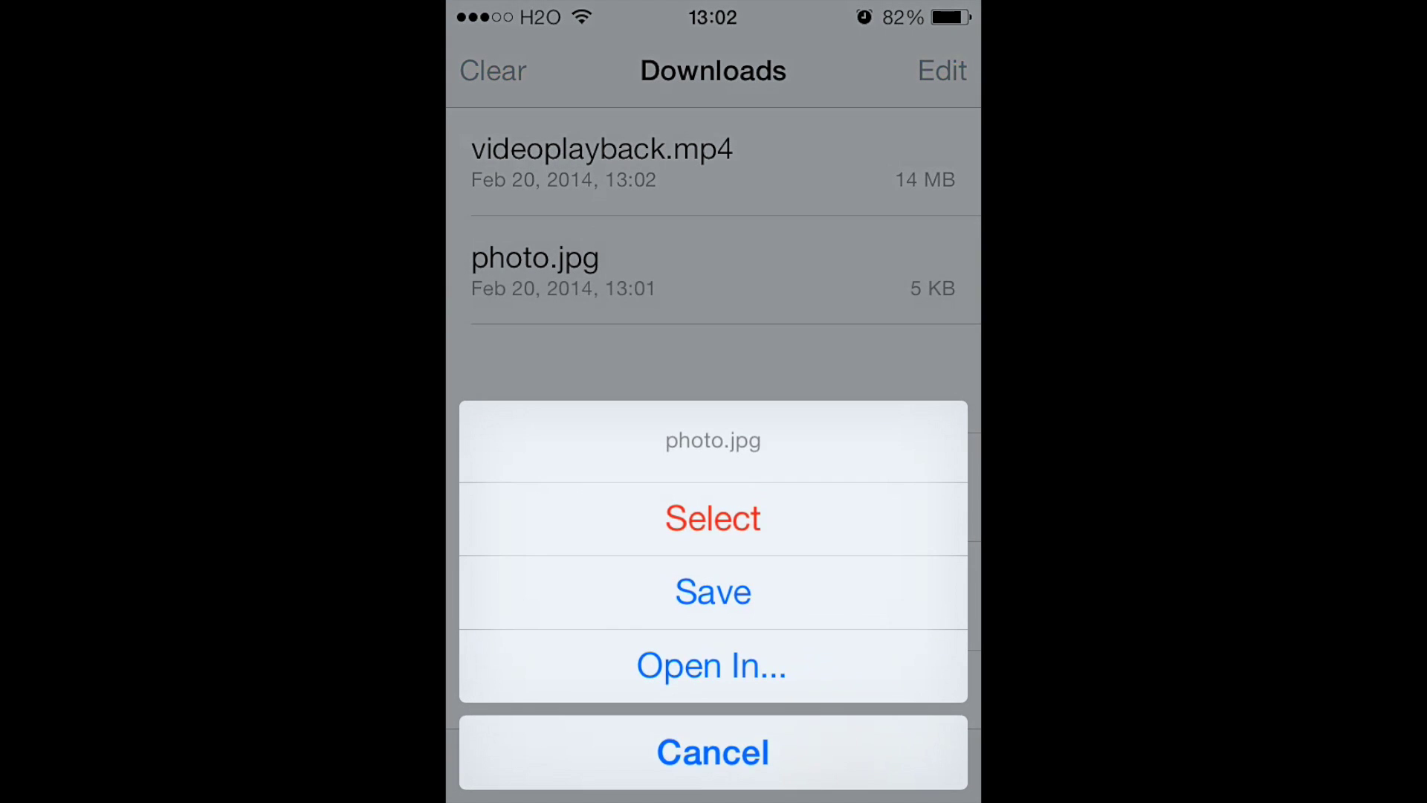
pyautogui.click(803, 524)
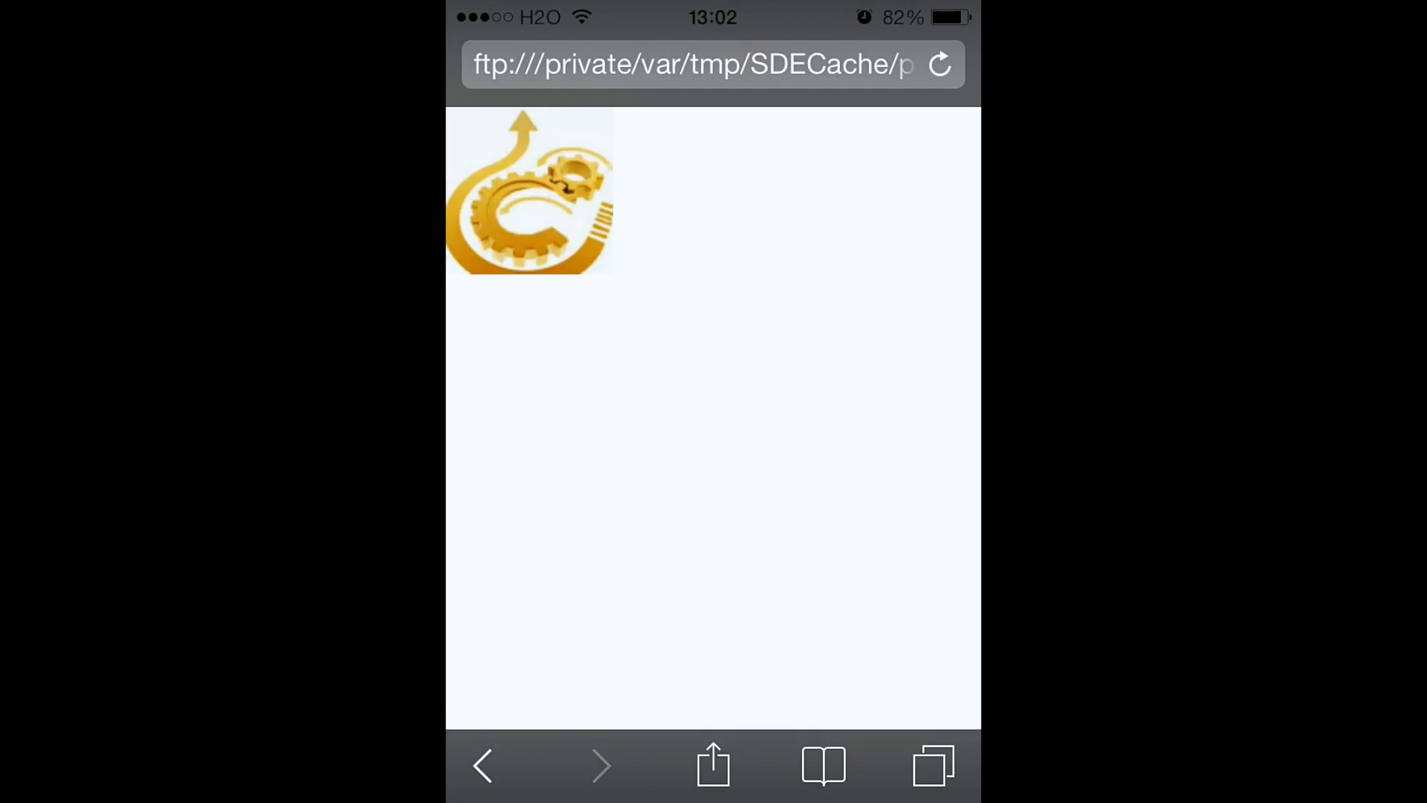
pyautogui.click(486, 758)
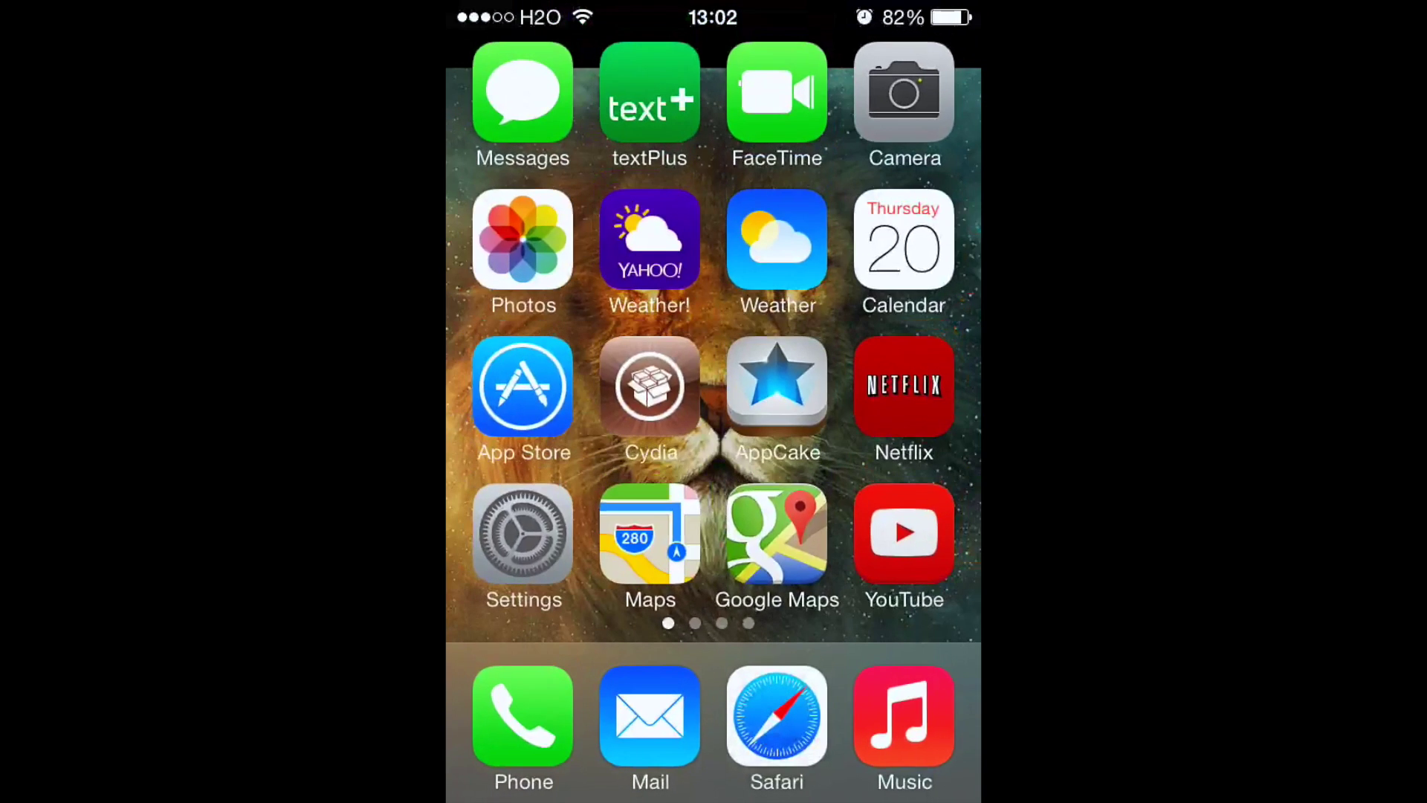
# Step: Launch iFile from the Cydia tools folder, go up to / and open private
pyautogui.moveTo(580, 390); pyautogui.dragTo(892, 391)
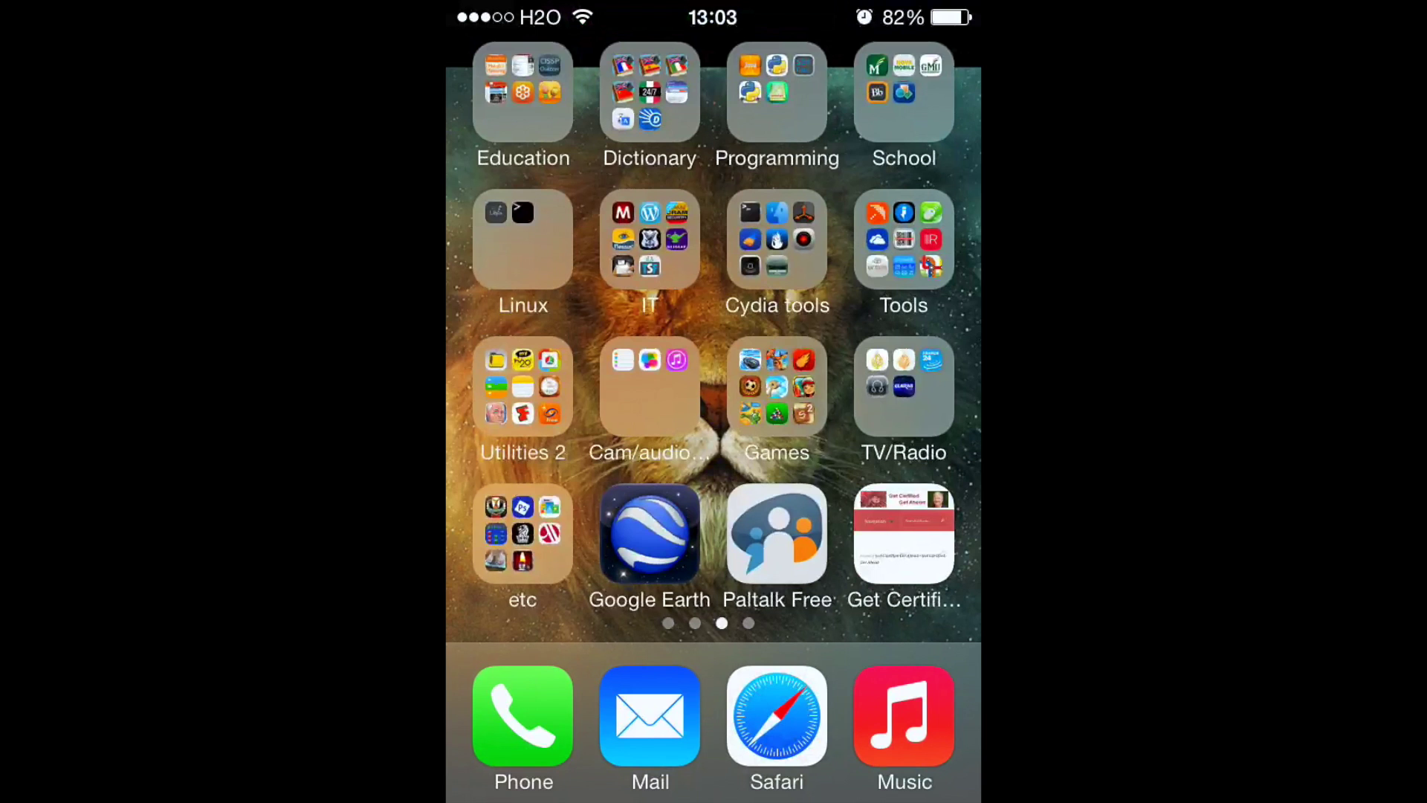
pyautogui.click(776, 240)
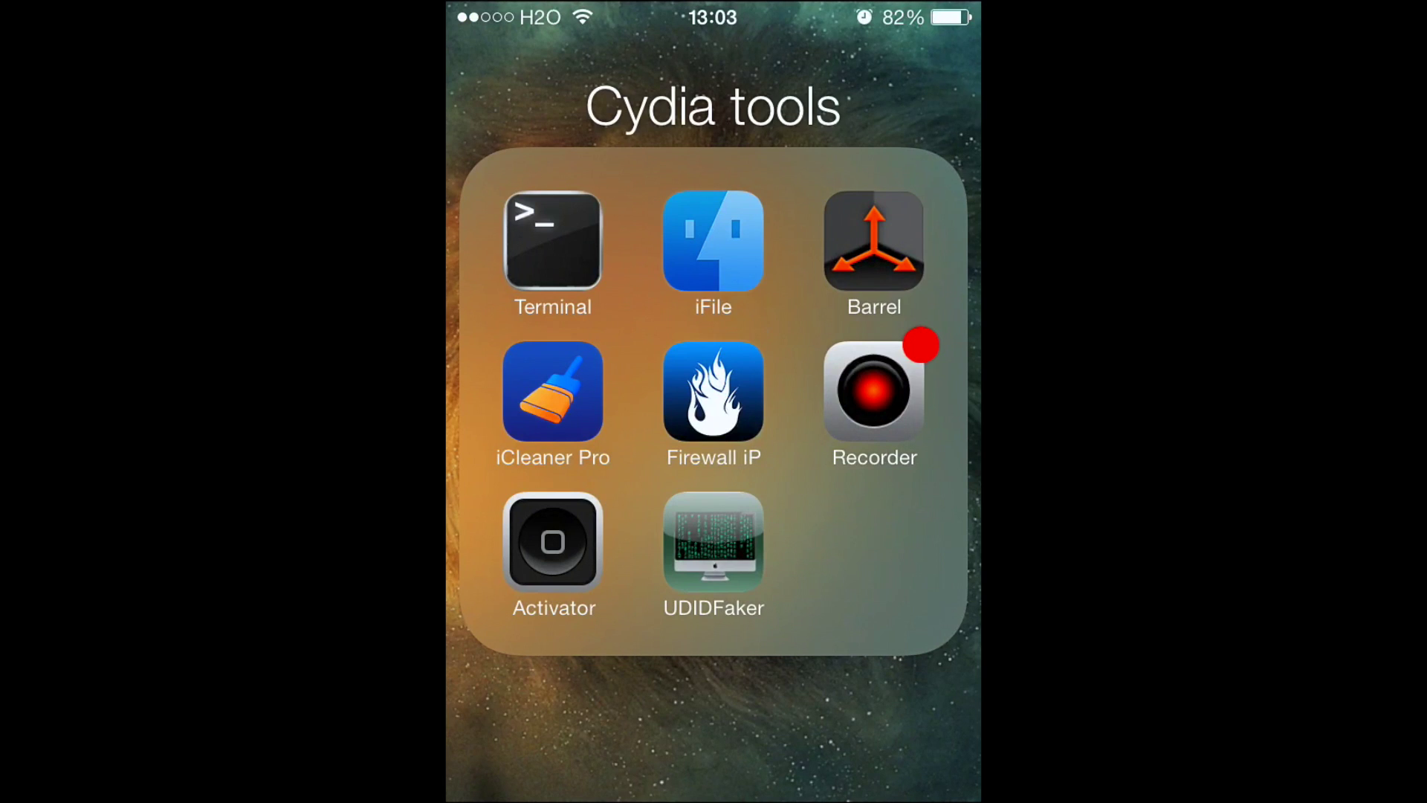
pyautogui.click(720, 240)
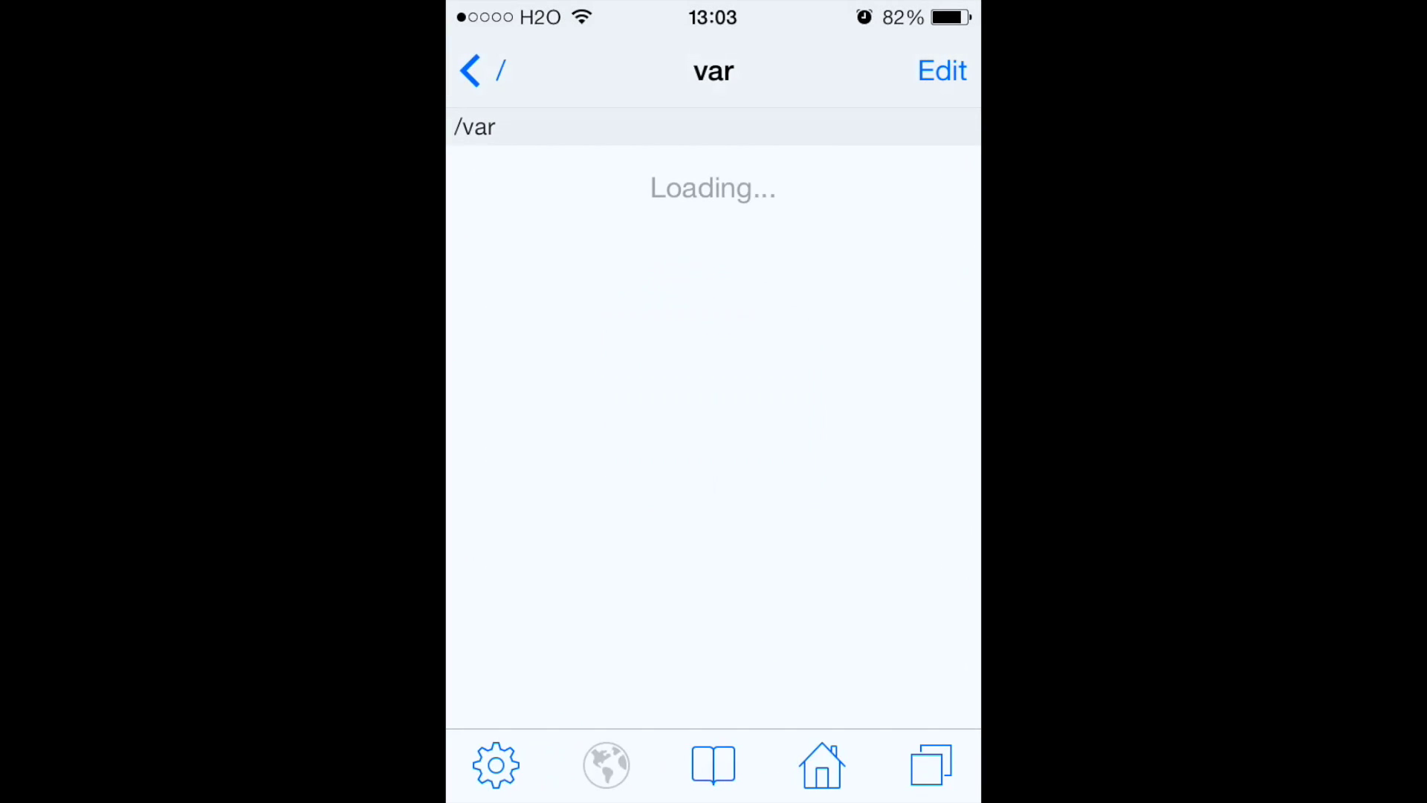
pyautogui.click(480, 70)
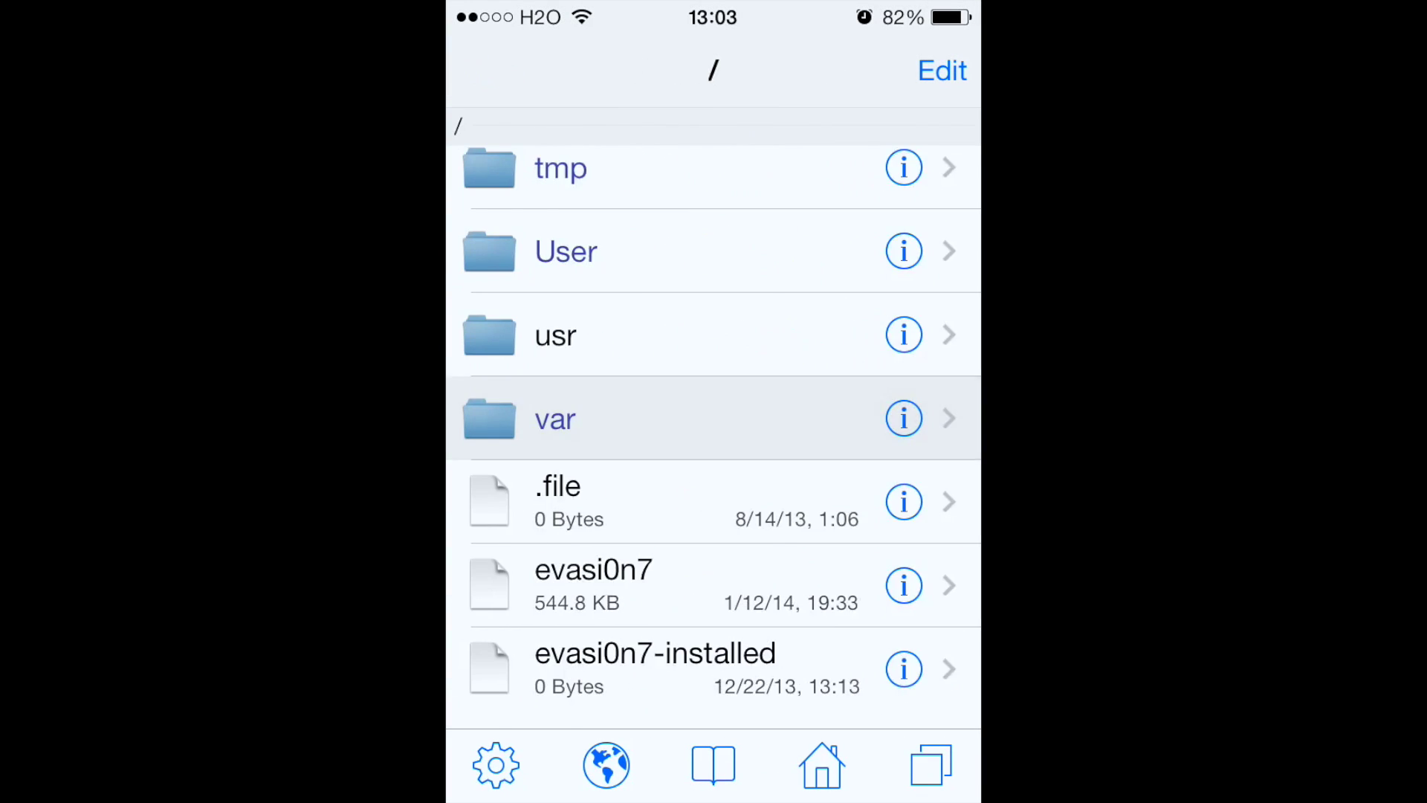
pyautogui.scroll(10, 713, 419)
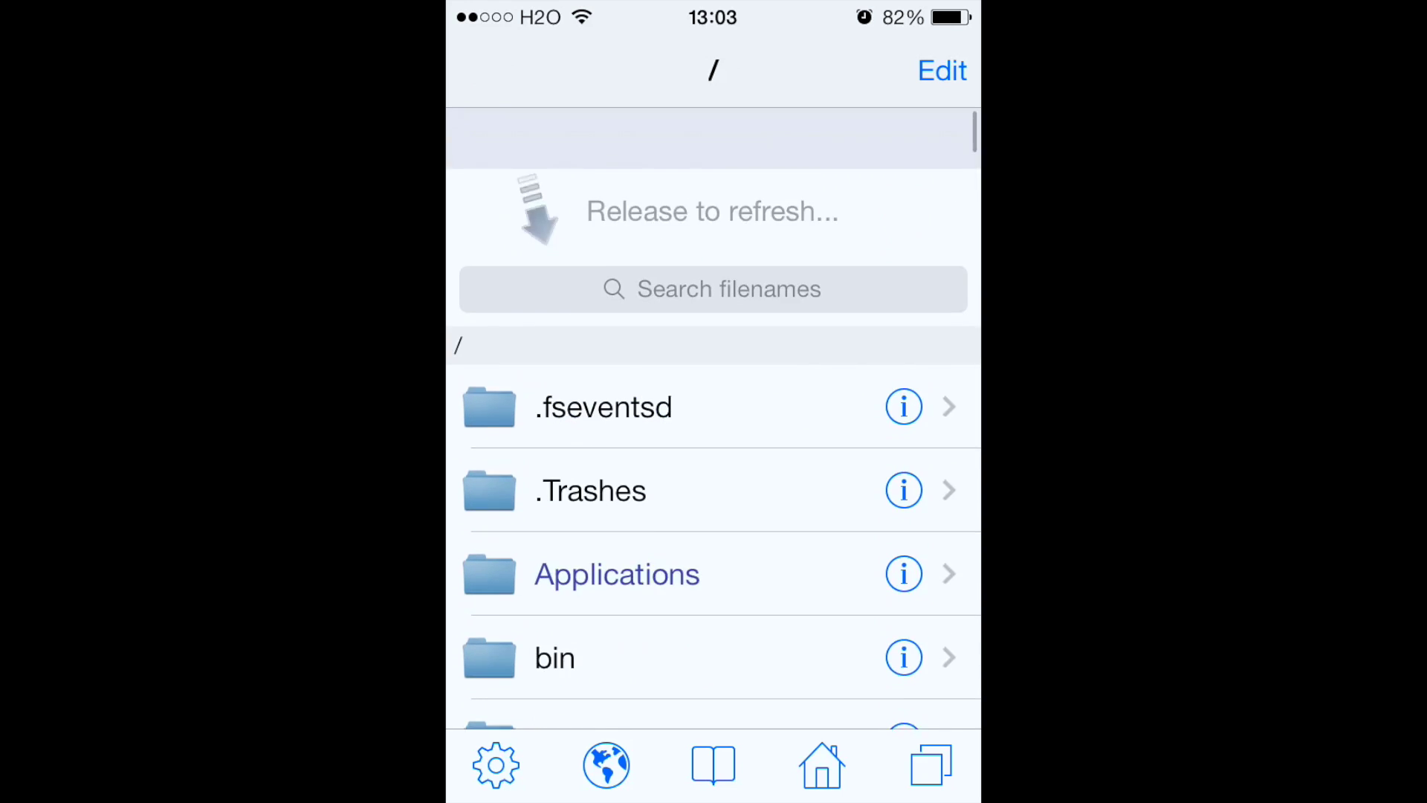
pyautogui.scroll(-10, 714, 418)
pyautogui.scroll(-3, 714, 418)
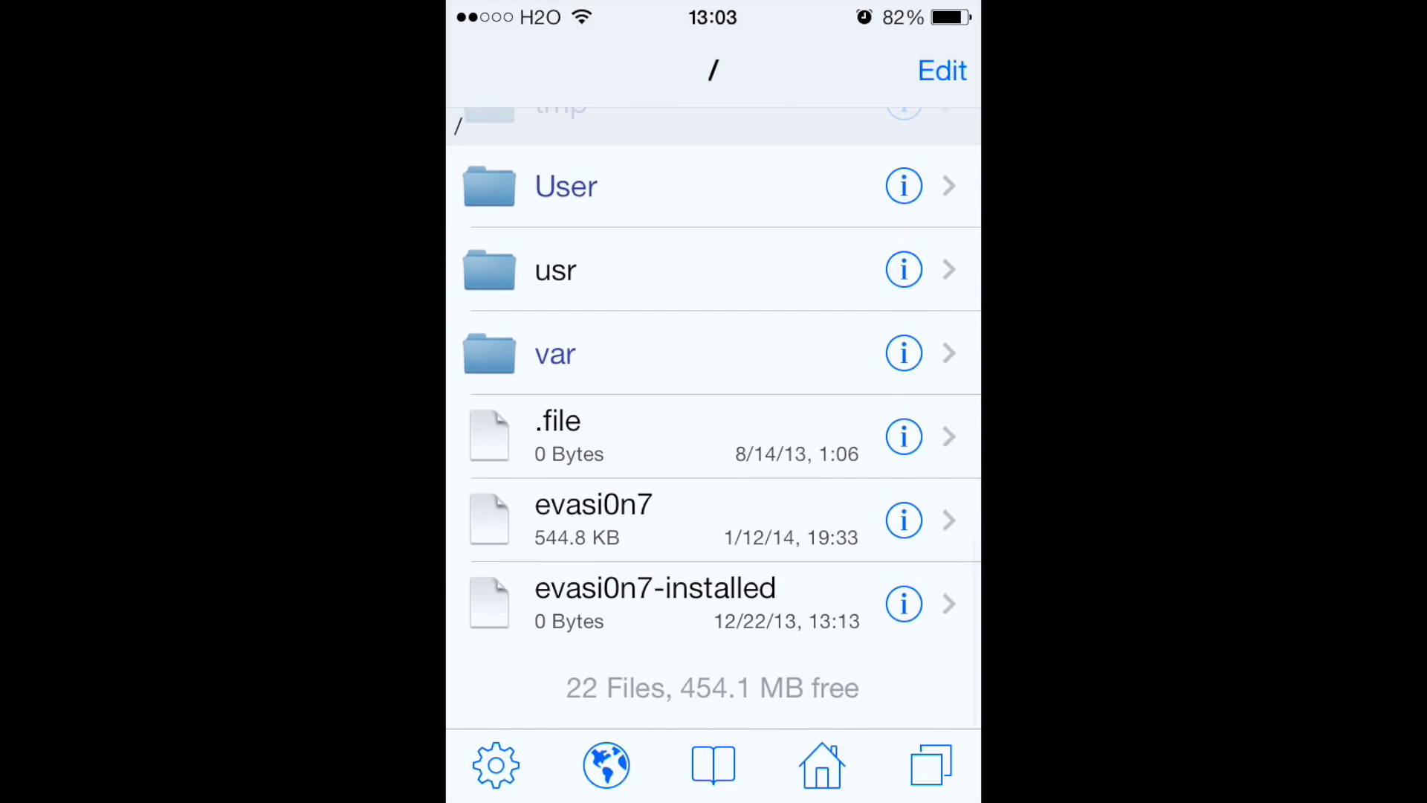
pyautogui.scroll(3, 714, 418)
pyautogui.scroll(-3, 713, 418)
pyautogui.scroll(2, 714, 418)
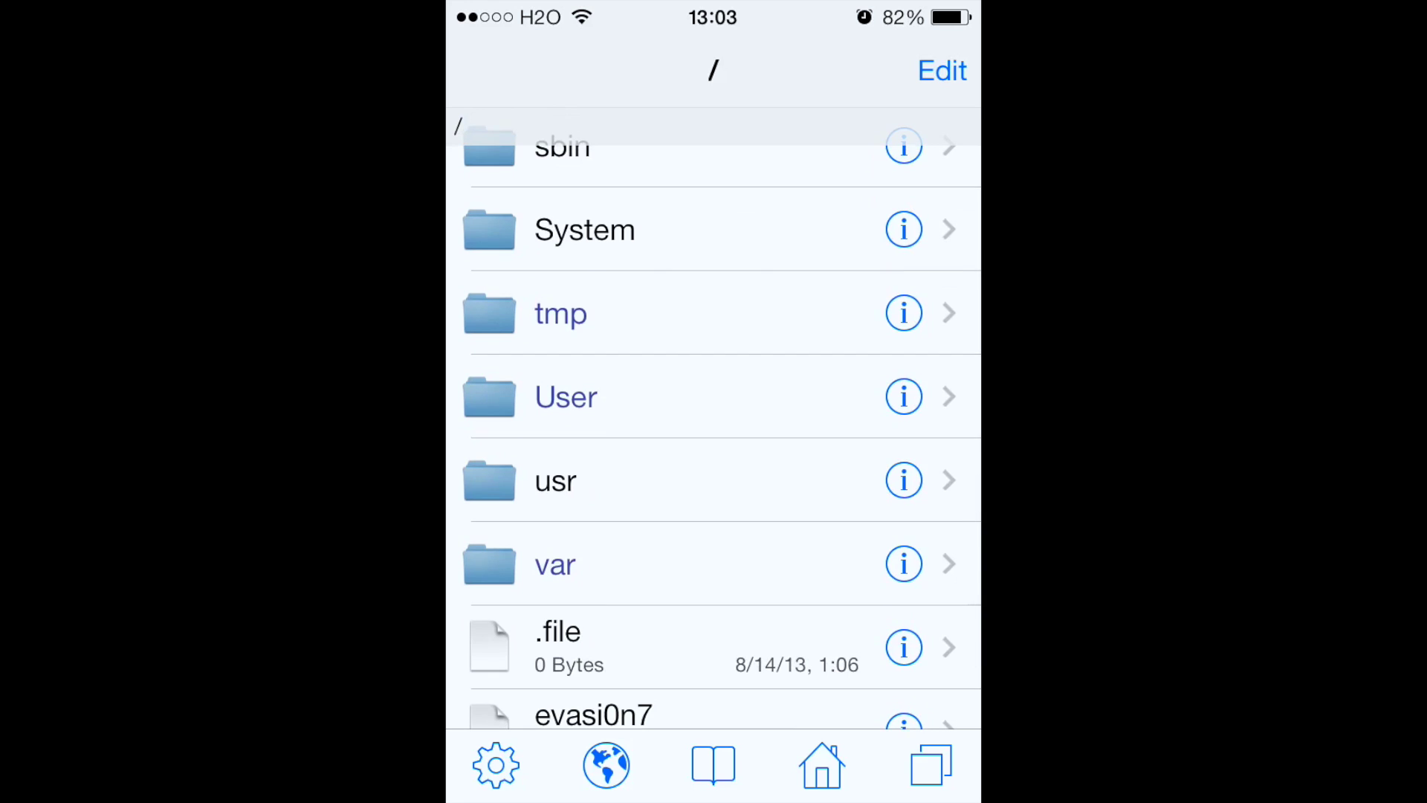
pyautogui.scroll(3, 714, 418)
pyautogui.click(580, 350)
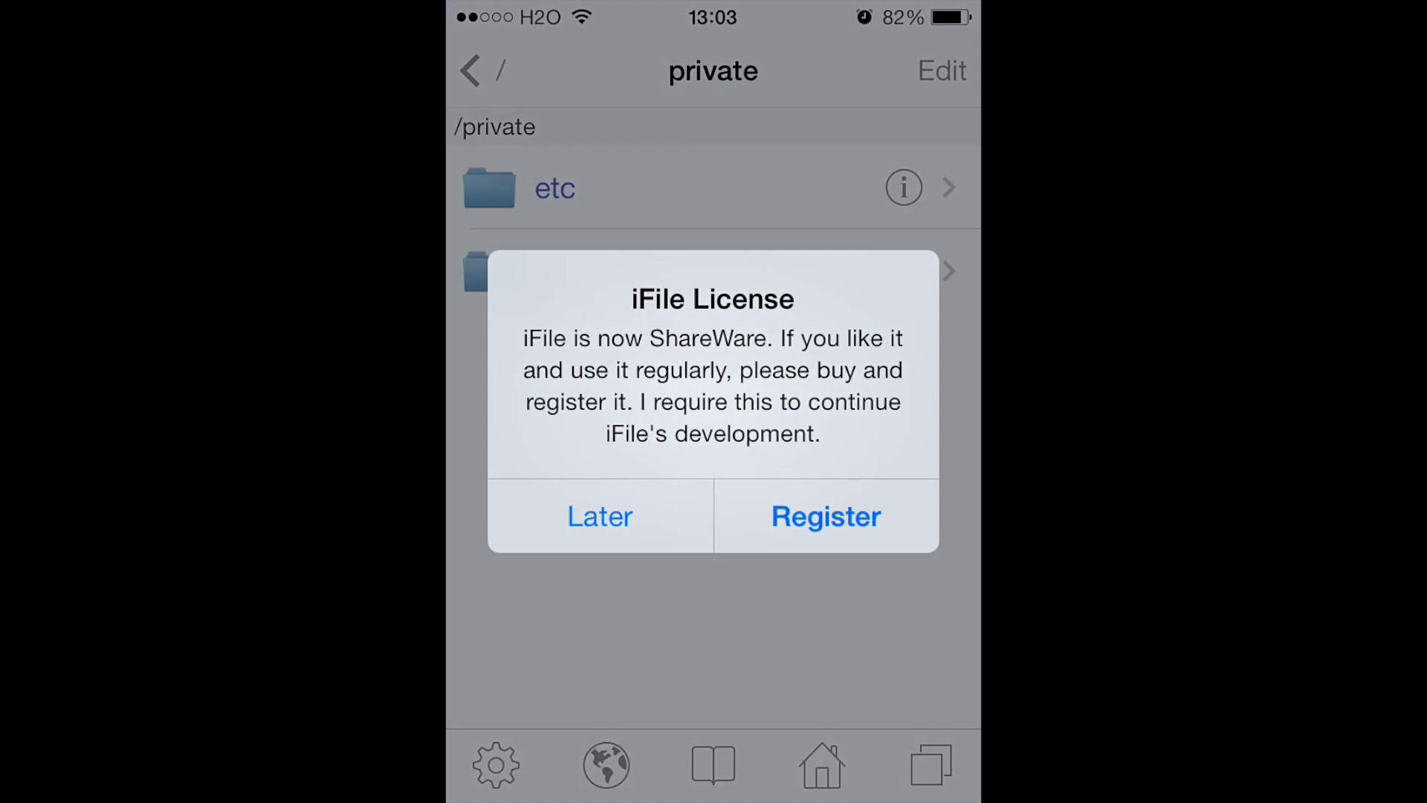
# Step: Choose Later on the license alert, browse to var/tmp/SDECache, and bring up photo.jpg's open-with options
pyautogui.click(600, 516)
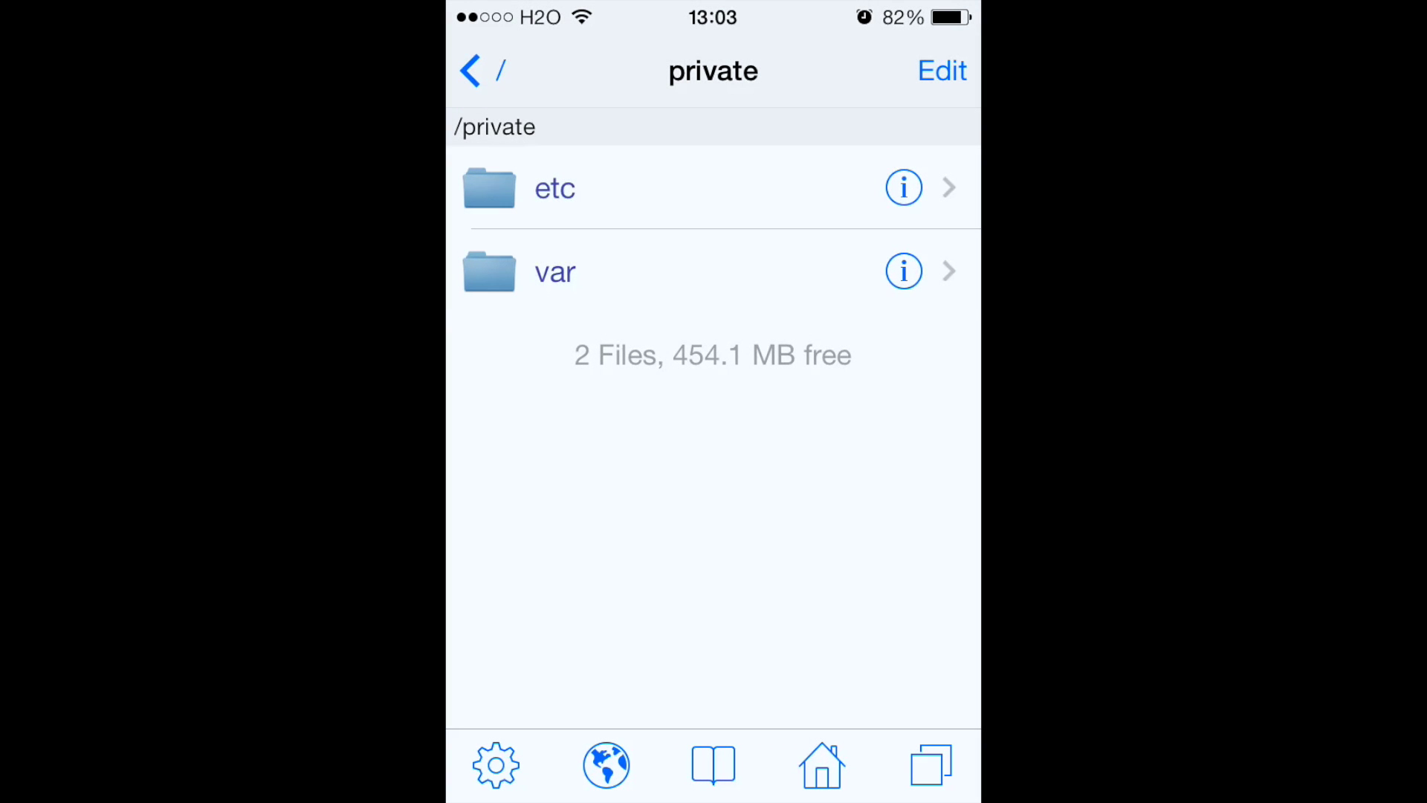
pyautogui.click(556, 272)
pyautogui.scroll(-10, 714, 445)
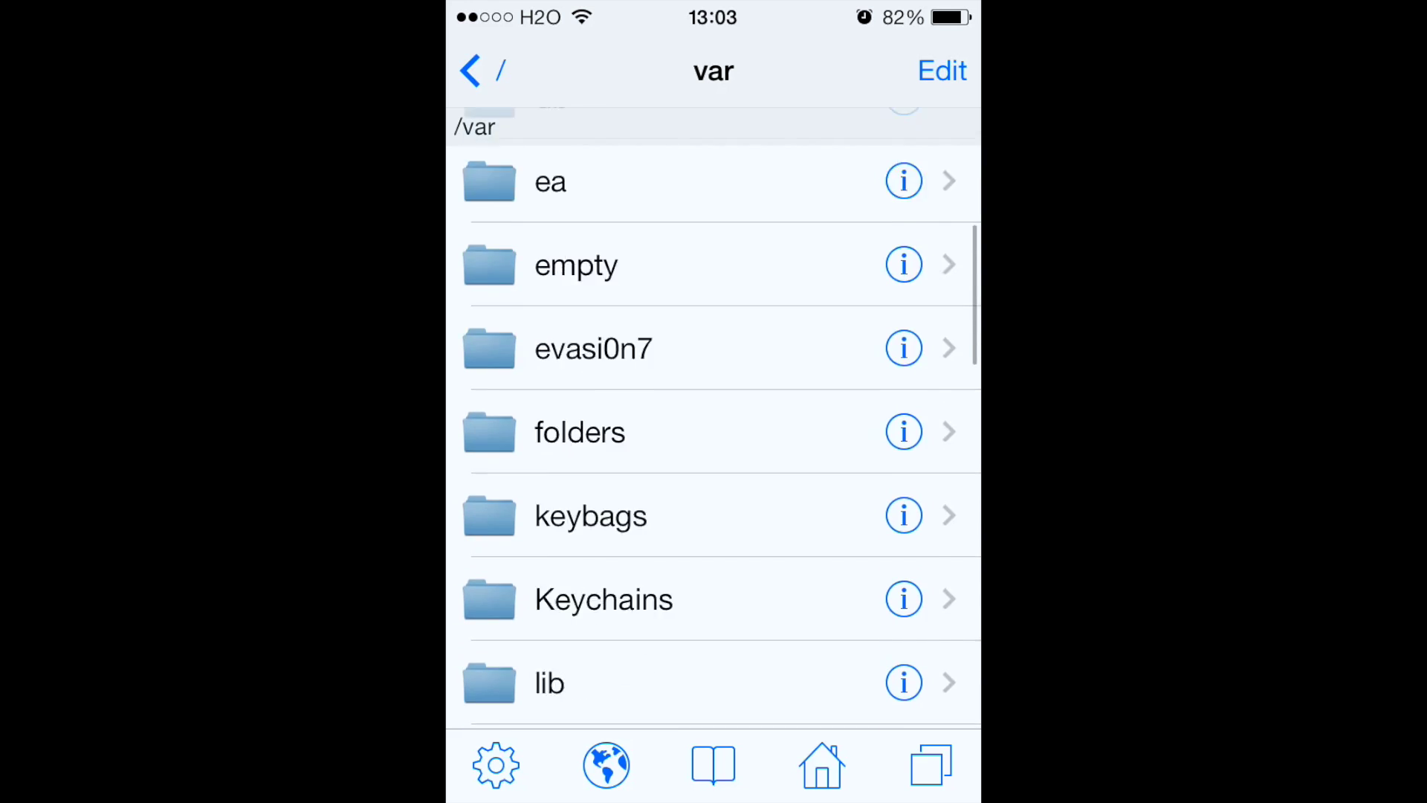
pyautogui.scroll(-5, 714, 447)
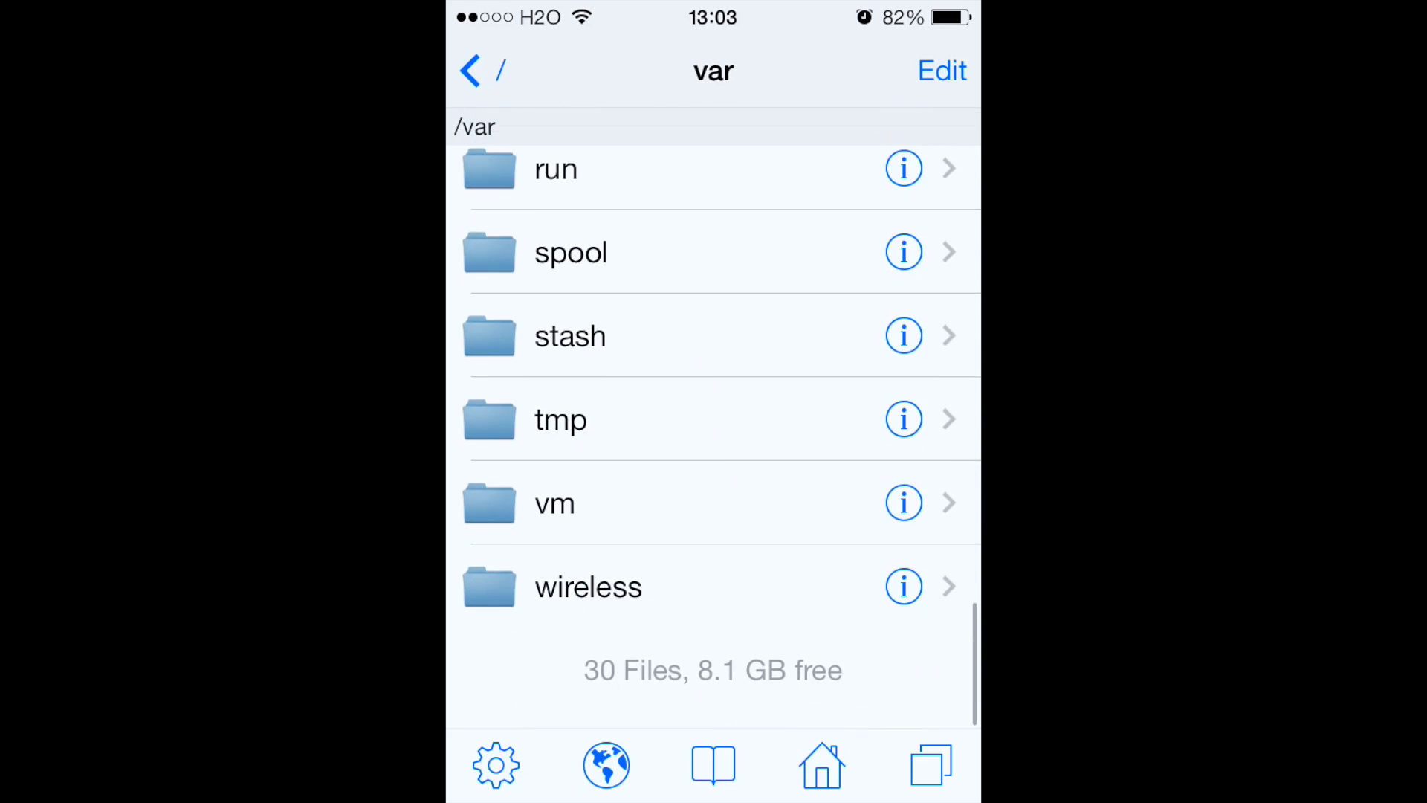
pyautogui.click(560, 437)
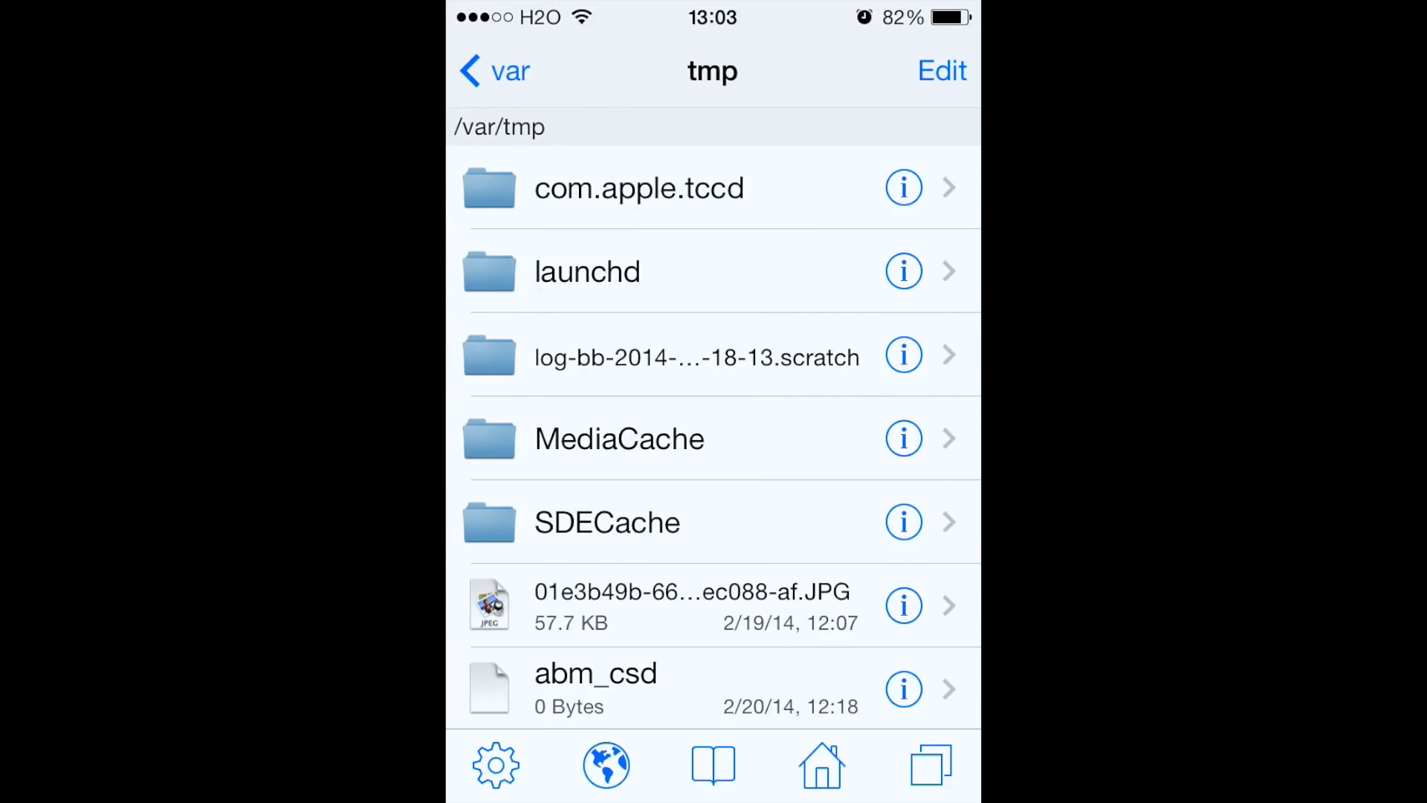
pyautogui.click(606, 523)
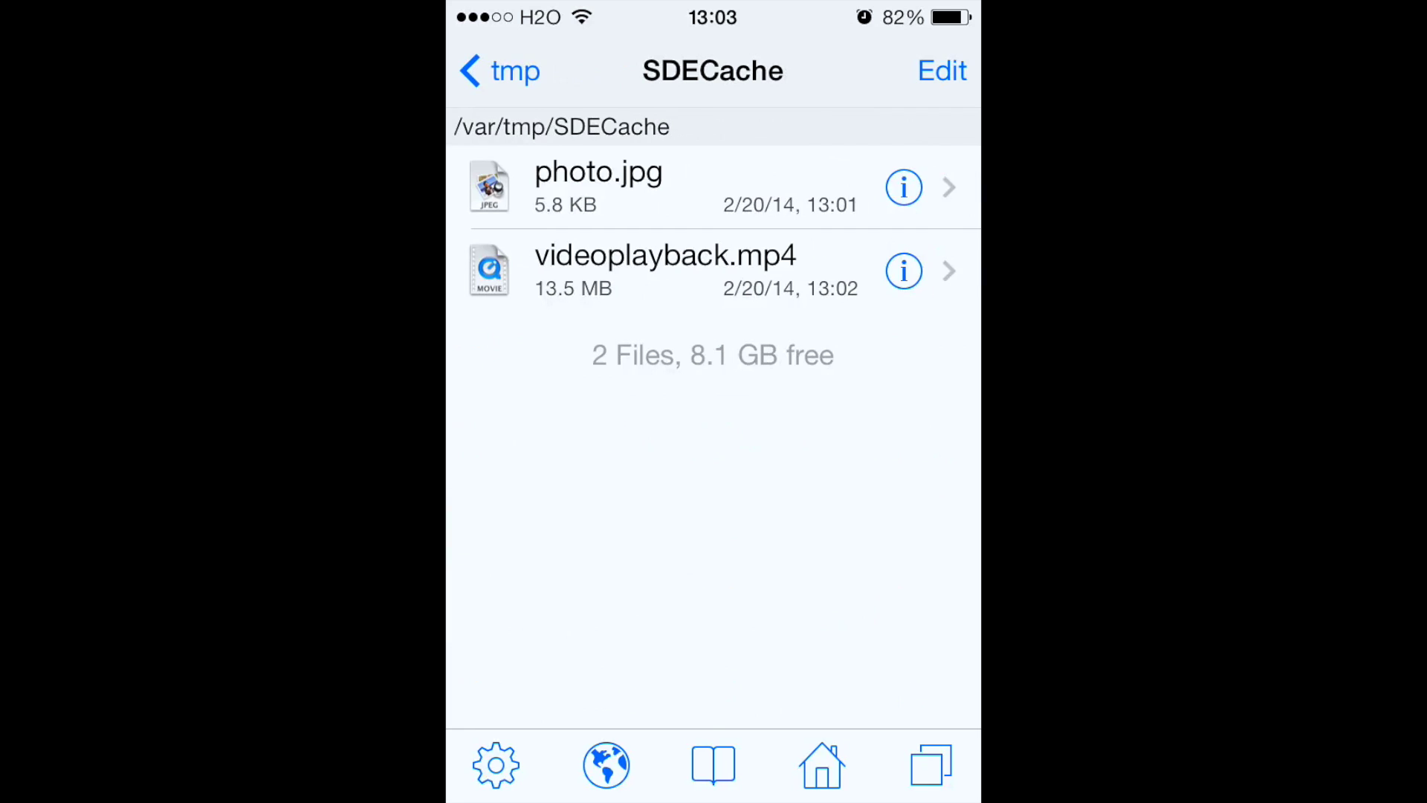
pyautogui.click(624, 187)
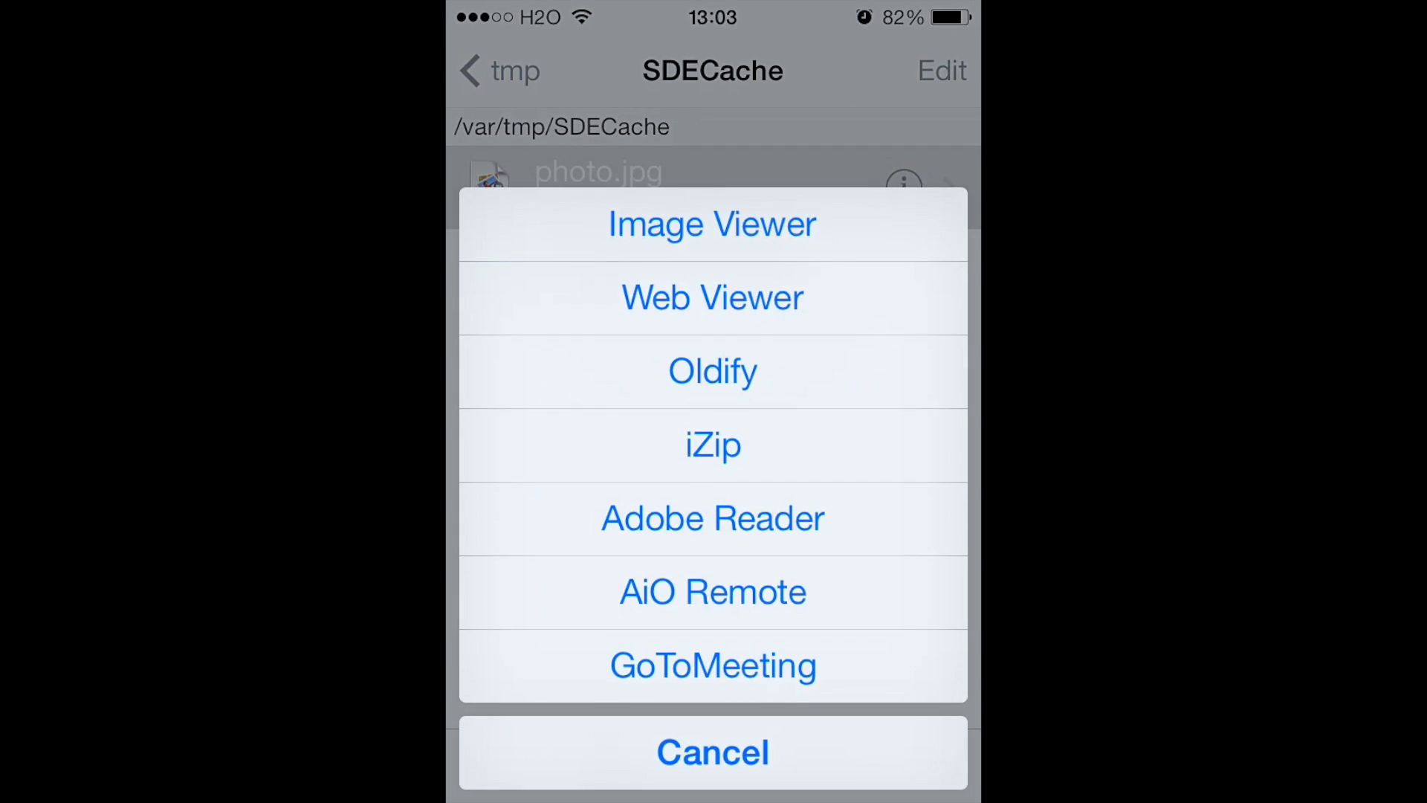
pyautogui.click(713, 225)
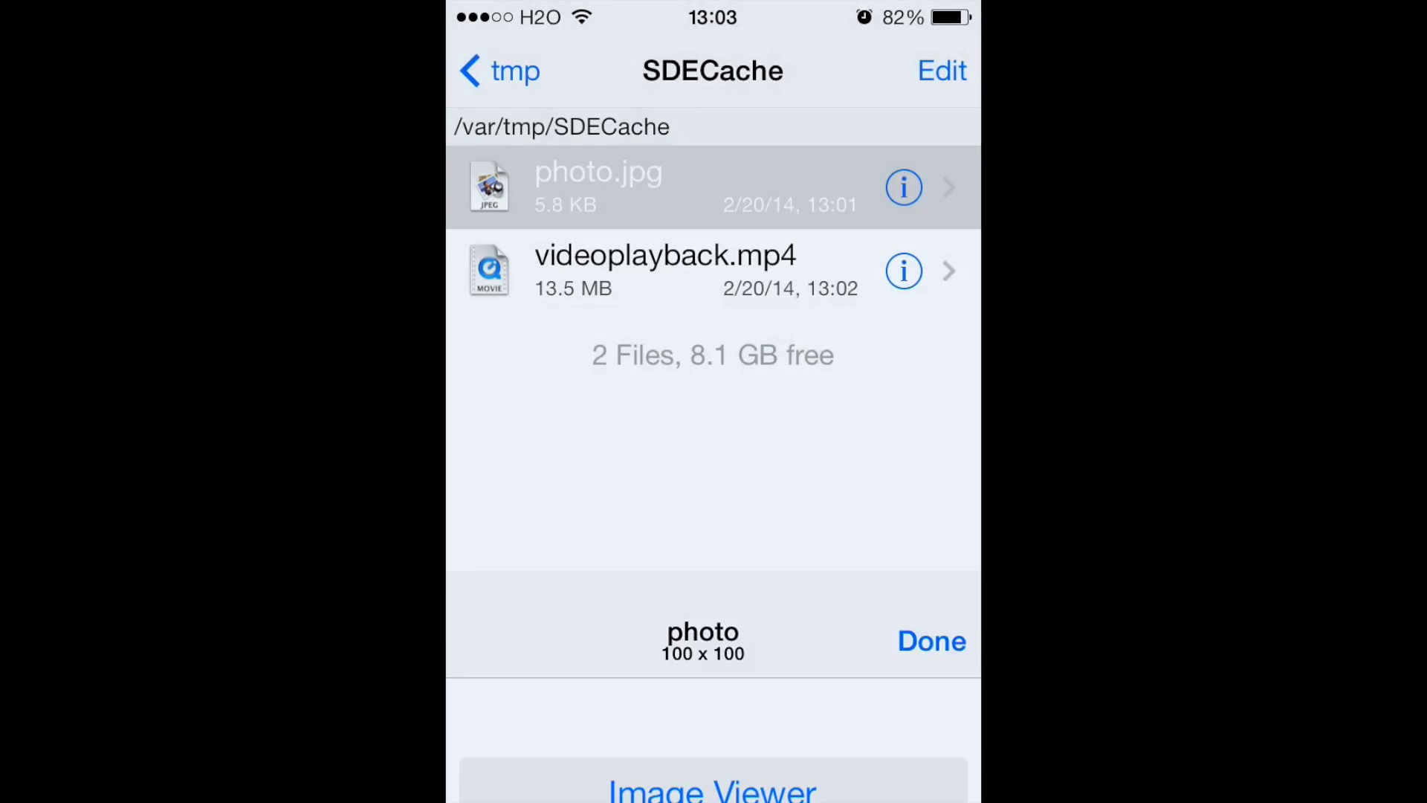
pyautogui.click(931, 71)
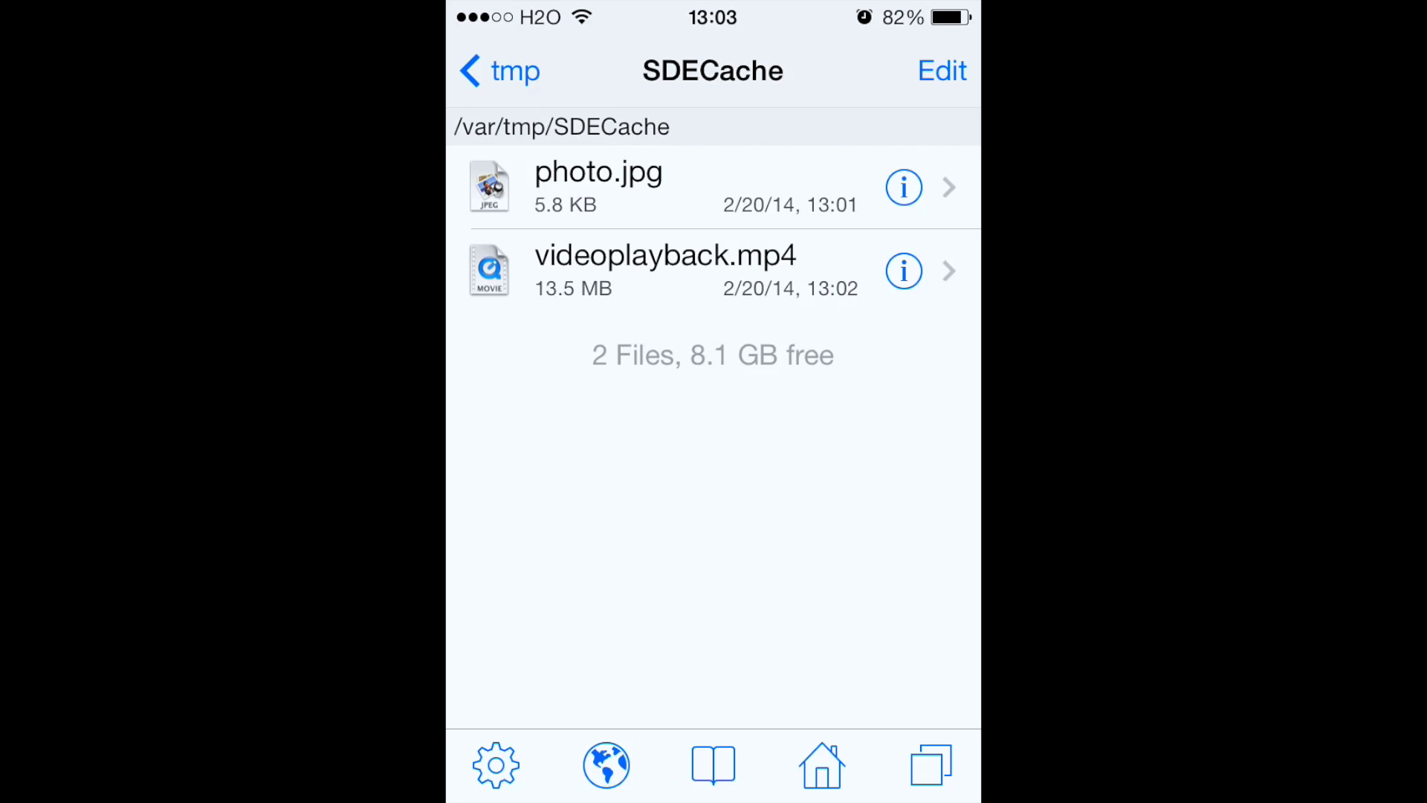
pyautogui.click(666, 270)
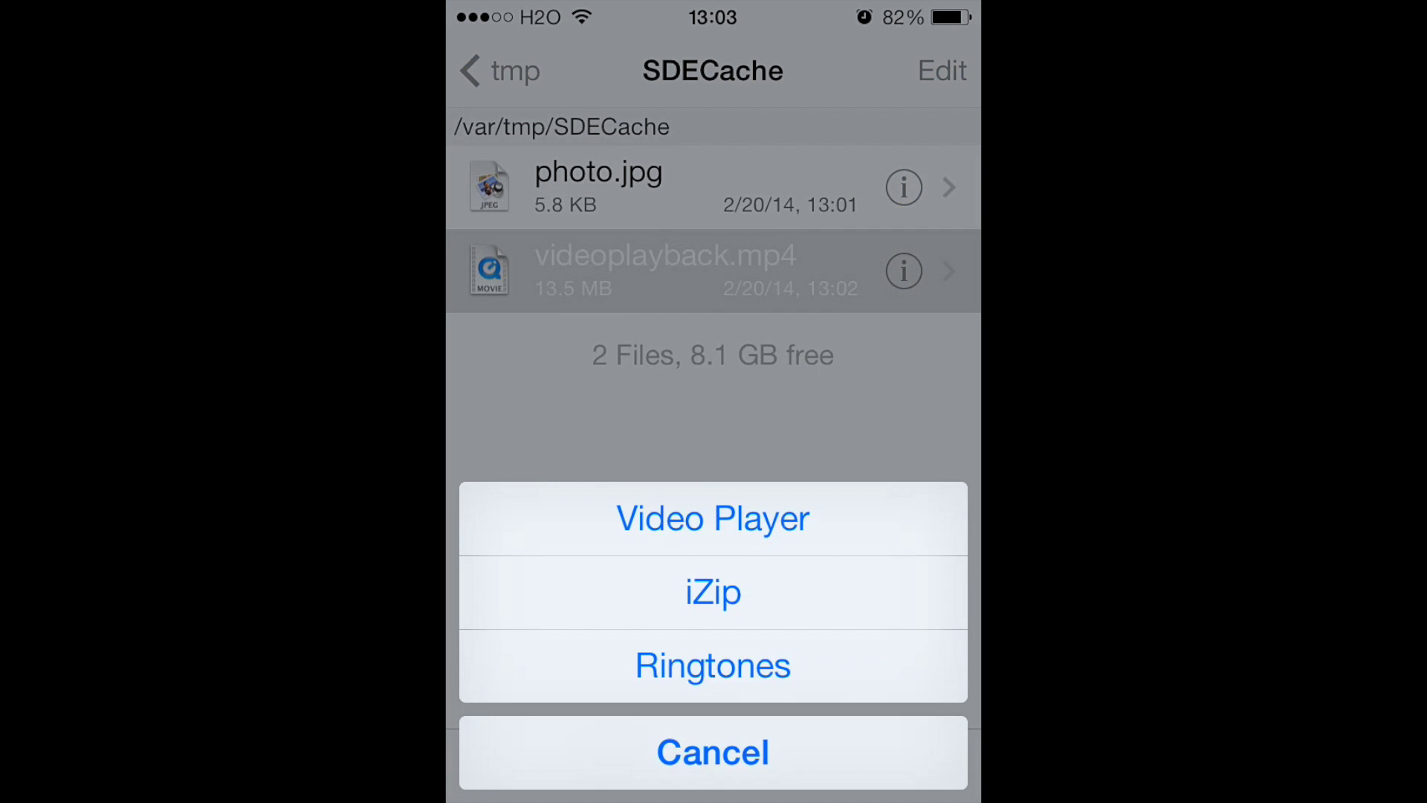
pyautogui.click(712, 518)
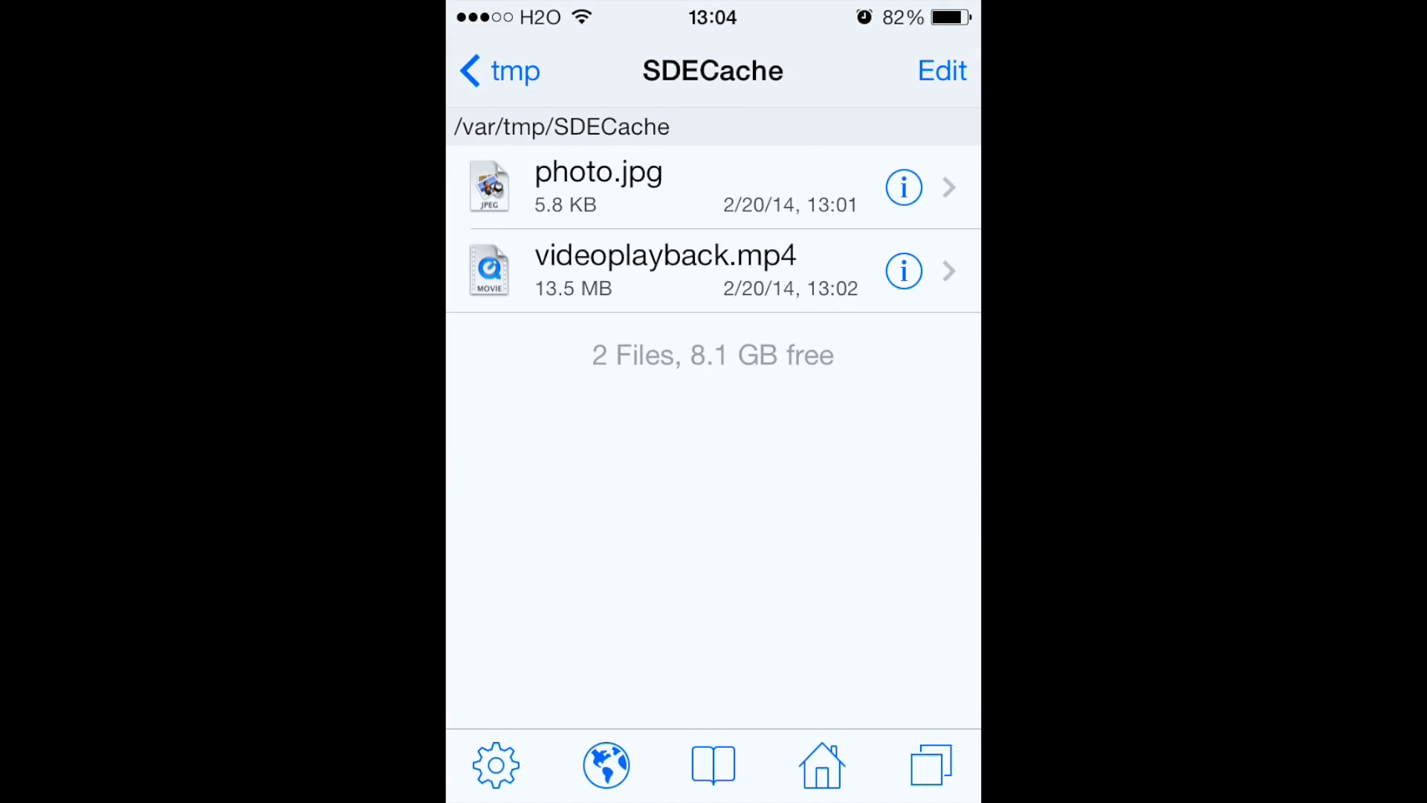
# Step: Select photo.jpg and videoplayback.mp4, backing out of the trash options and a new email
pyautogui.click(942, 70)
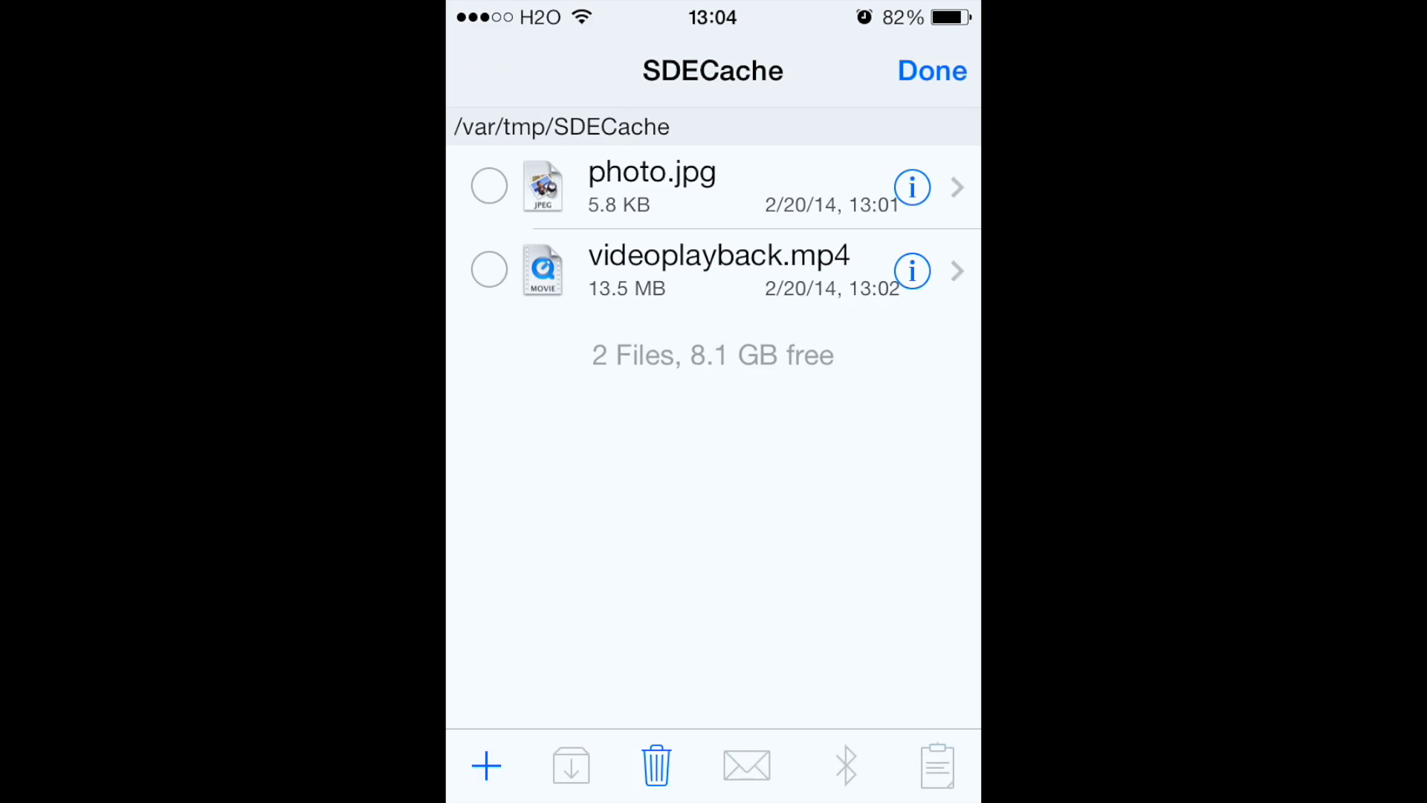
pyautogui.click(488, 187)
pyautogui.click(489, 270)
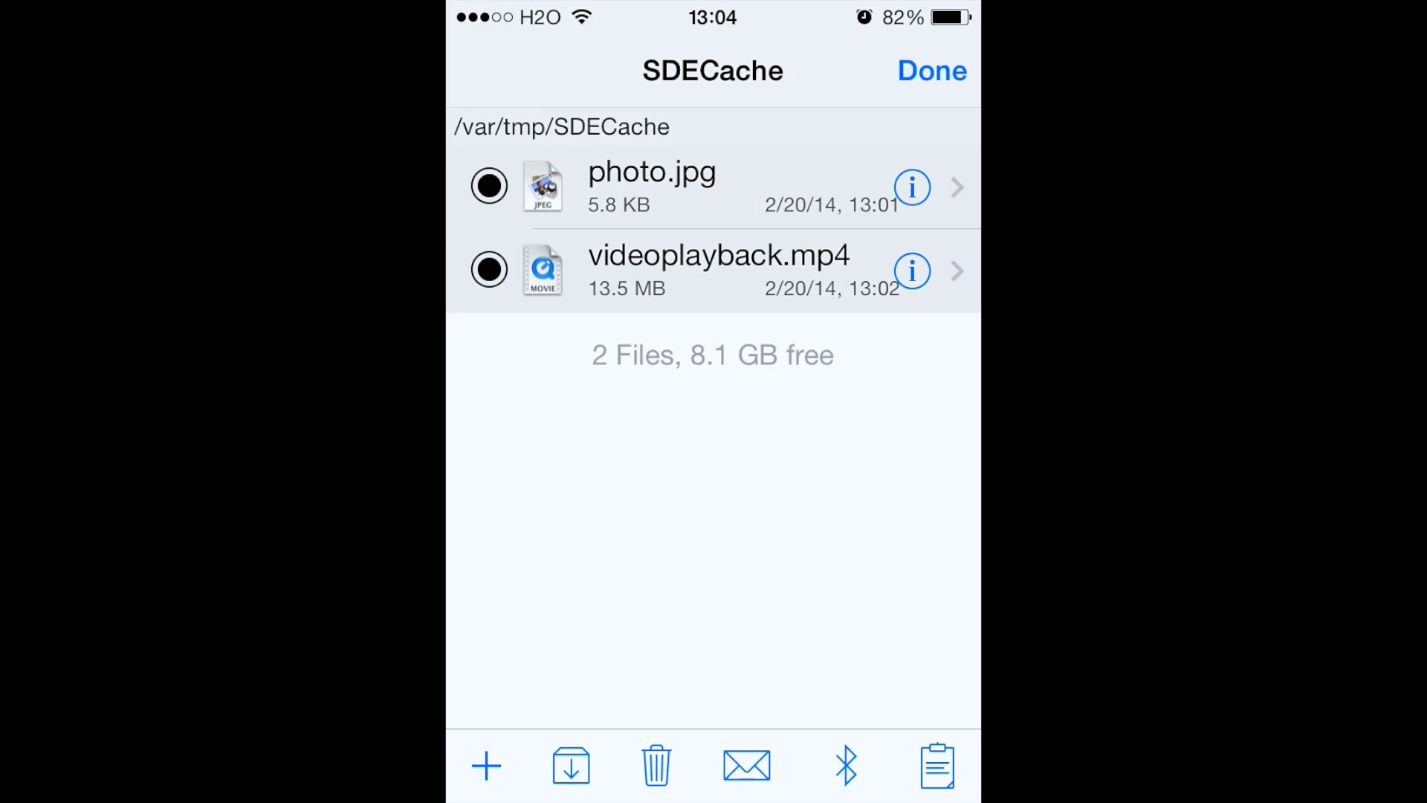
pyautogui.click(656, 765)
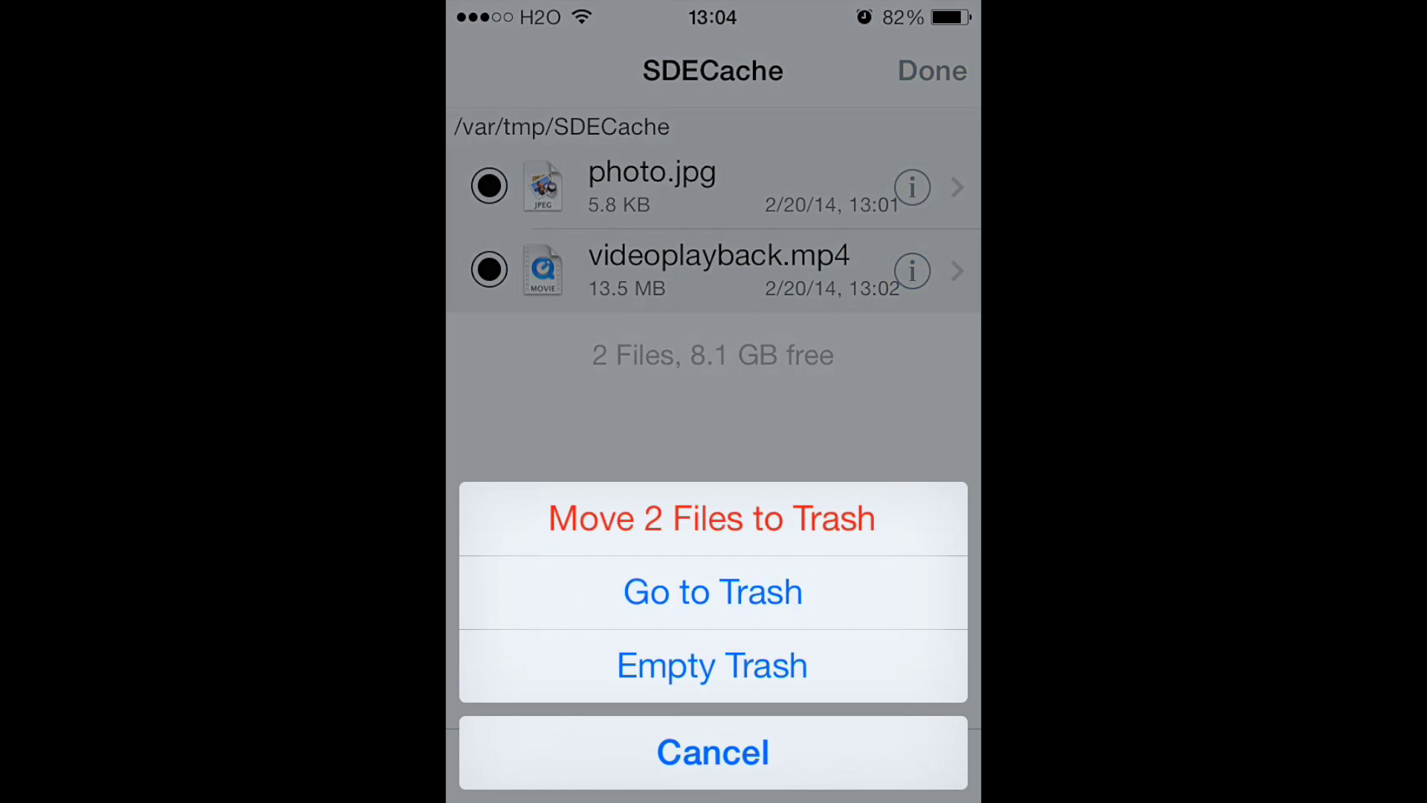
pyautogui.click(713, 753)
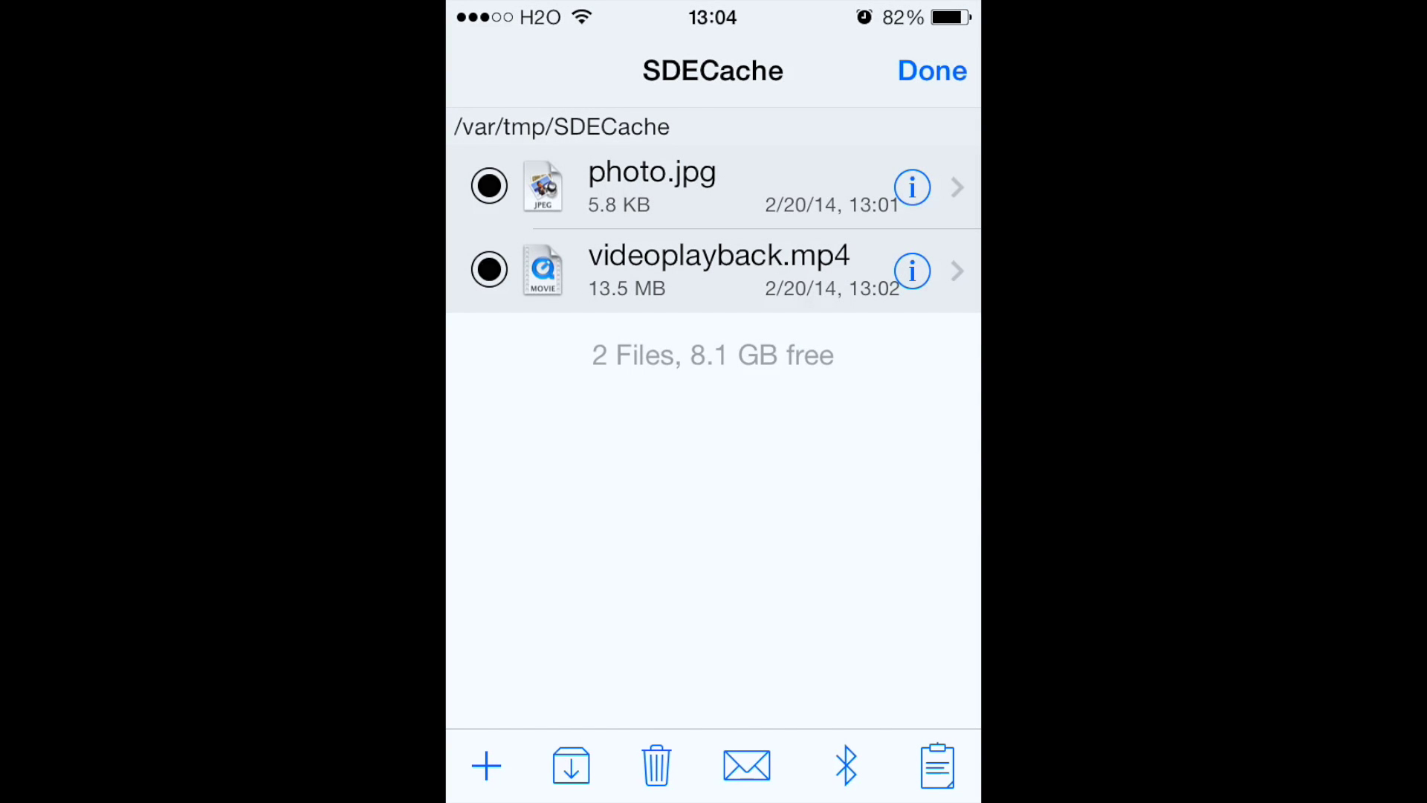
pyautogui.click(746, 765)
pyautogui.click(503, 70)
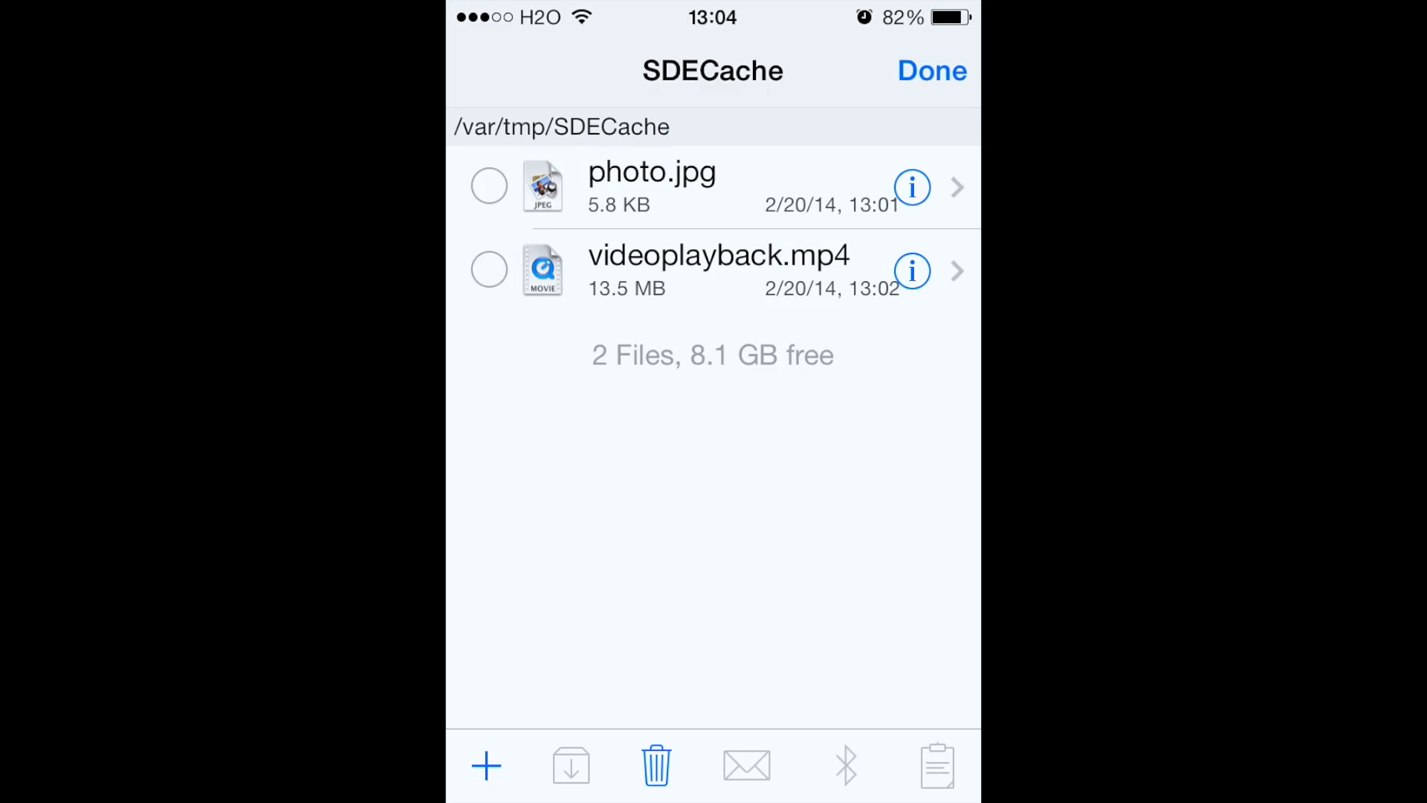
# Step: Move both files to the trash, exit Edit mode, and back up to /var
pyautogui.click(489, 186)
pyautogui.click(489, 270)
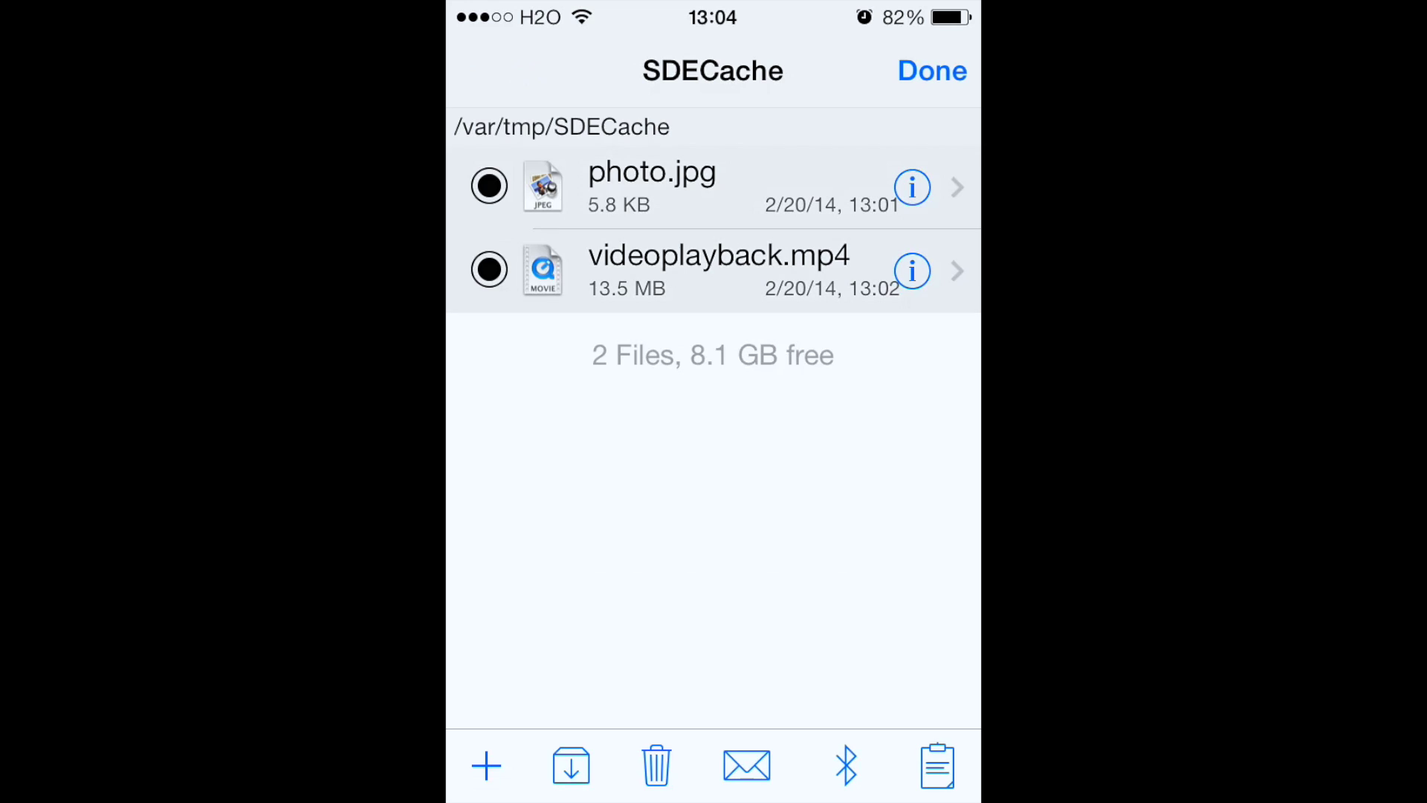
pyautogui.click(656, 765)
pyautogui.click(713, 516)
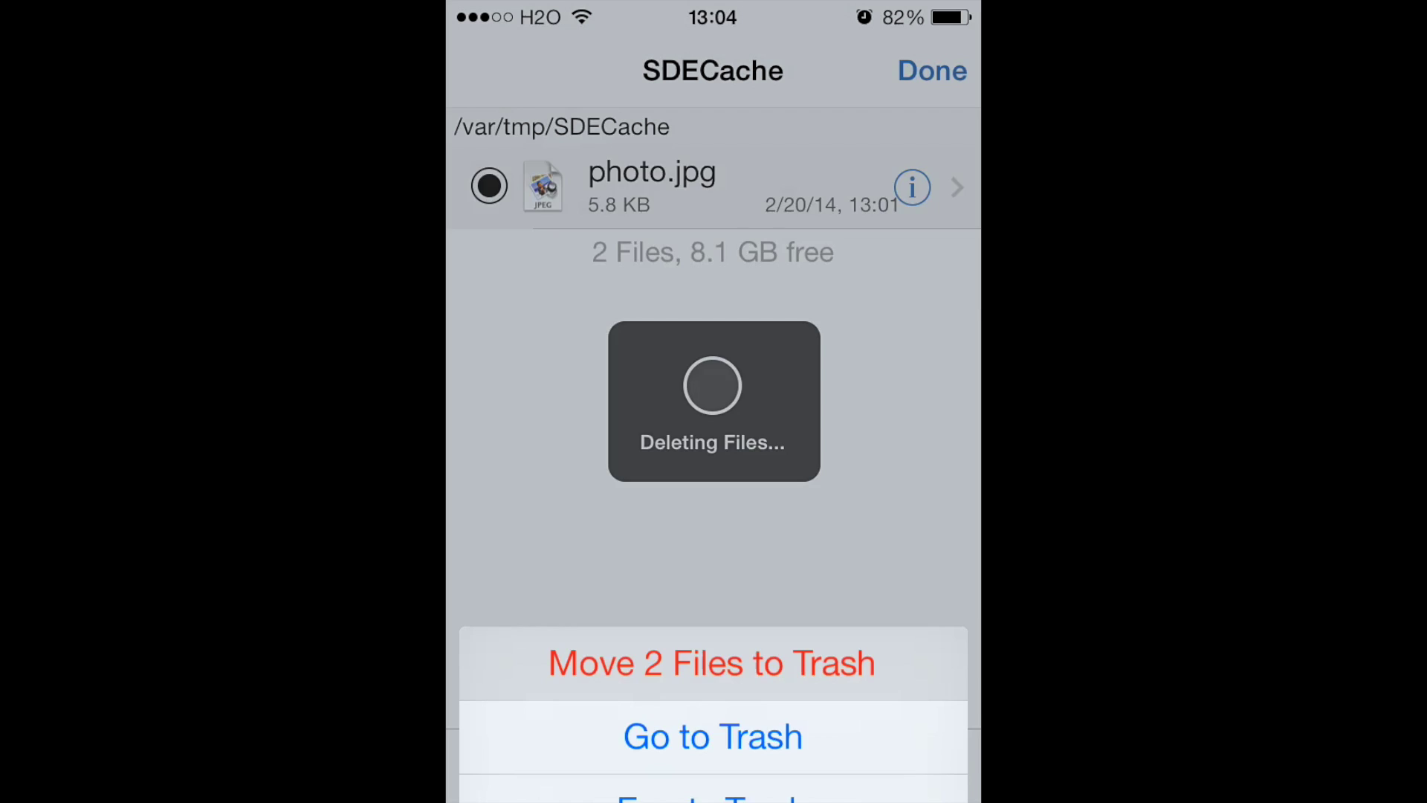
pyautogui.click(933, 71)
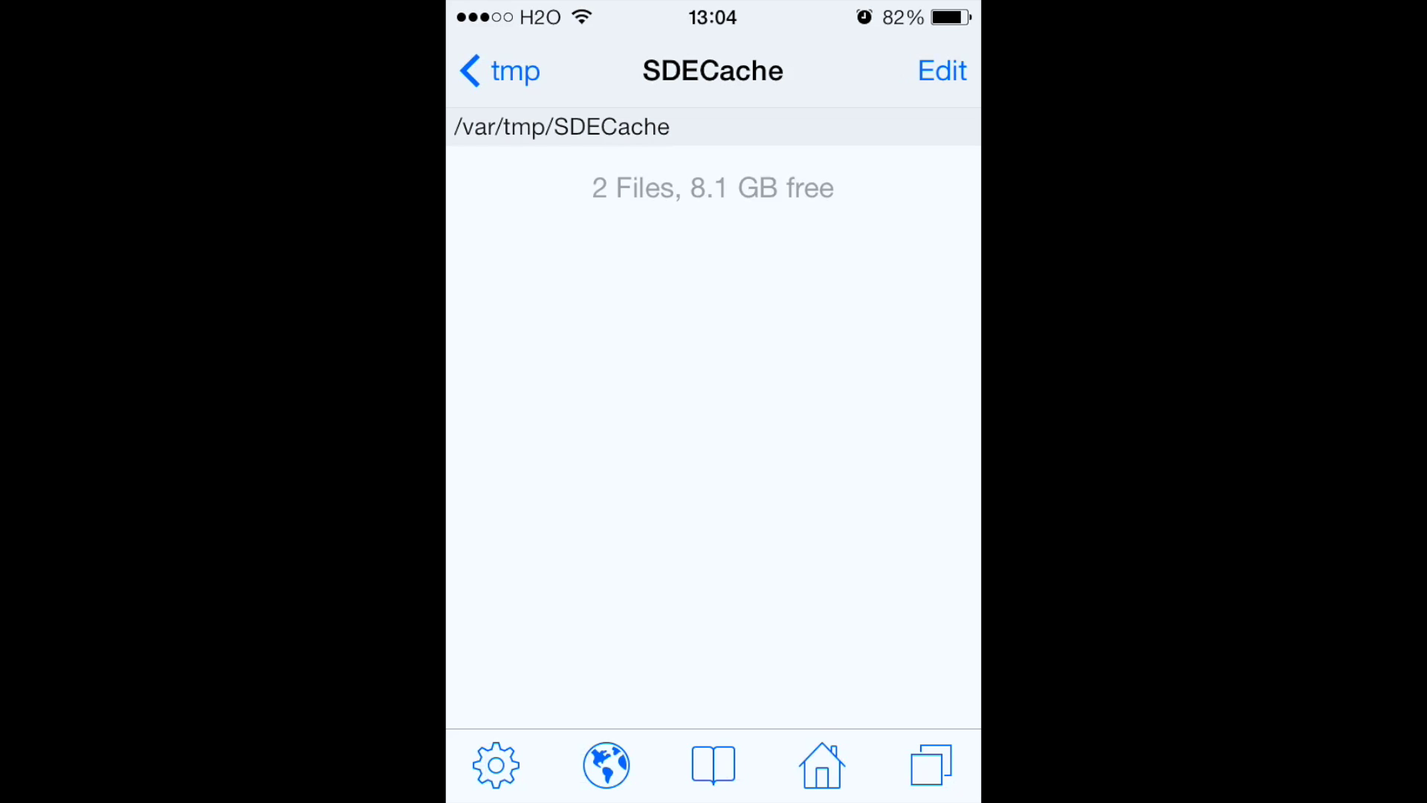
pyautogui.click(500, 71)
pyautogui.click(491, 70)
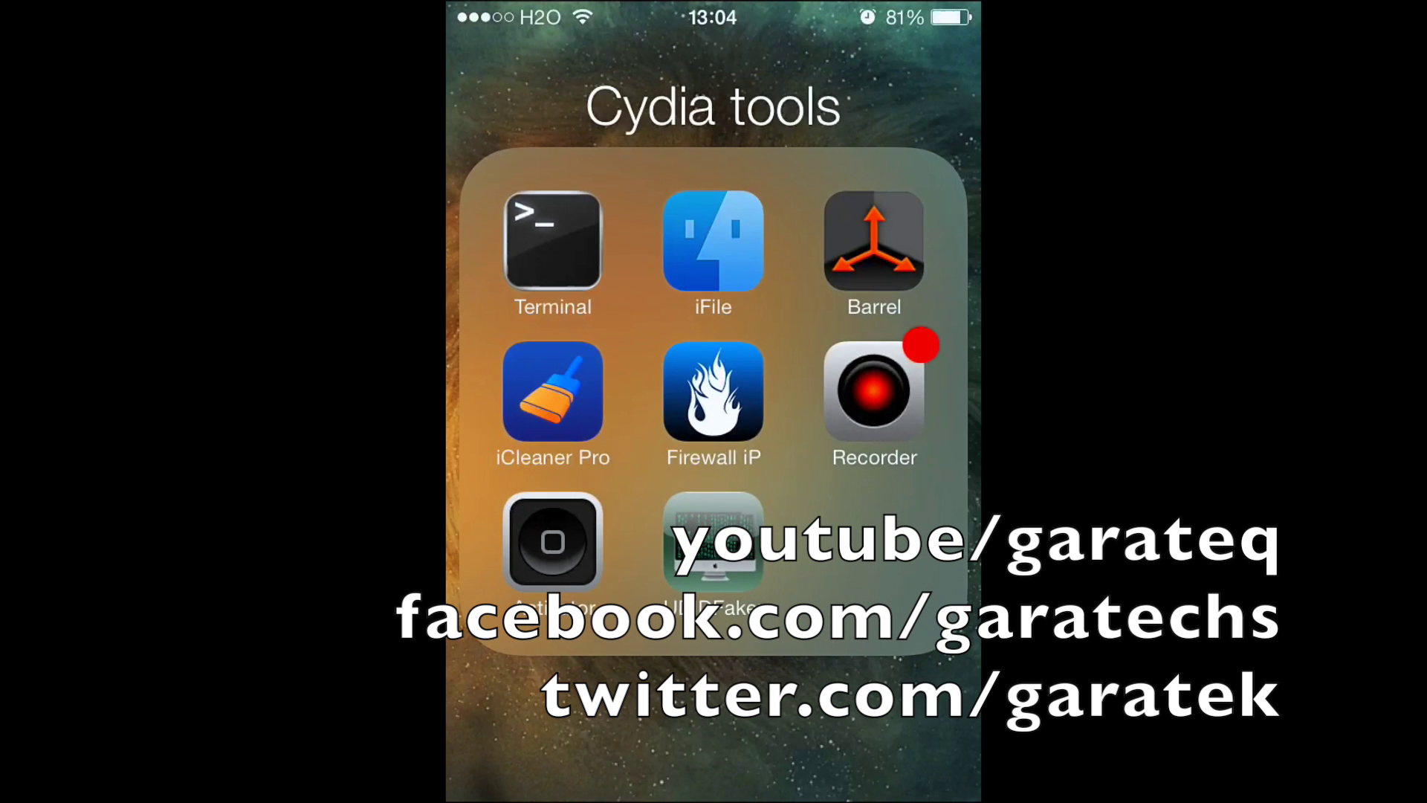
# Step: Leave iFile for the home screen's Cydia tools folder showing iFile
pyautogui.click(877, 379)
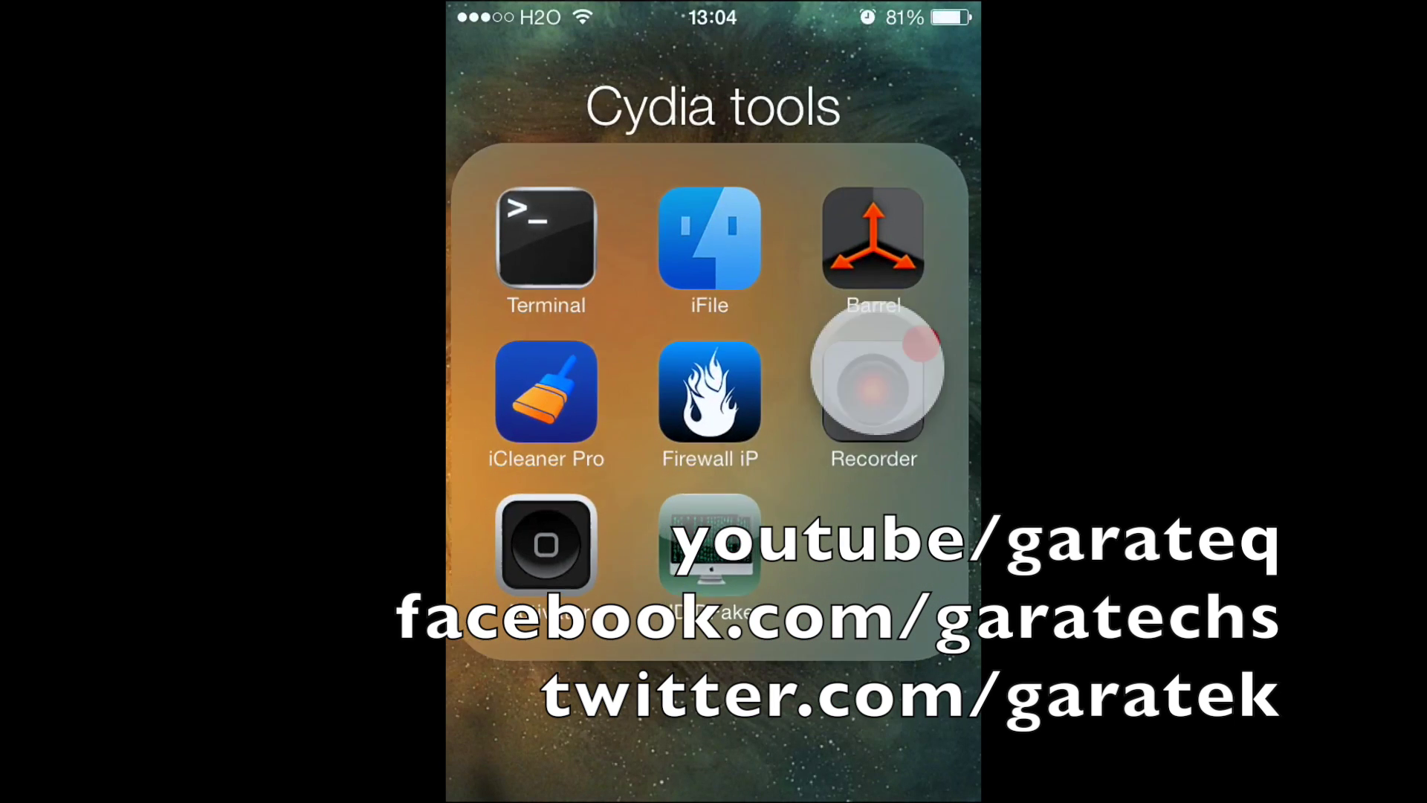